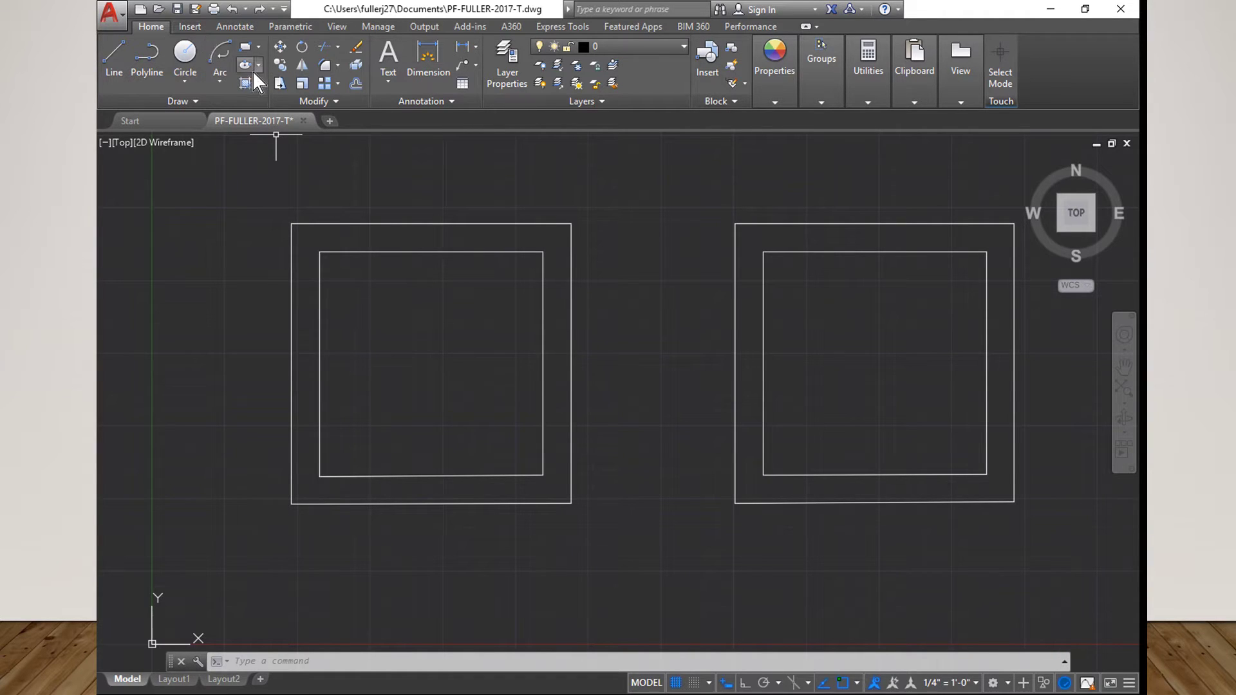
Draw a 3-Point arc from the left inner square's top-left corner through near its centre to near the middle of its right side
click(222, 83)
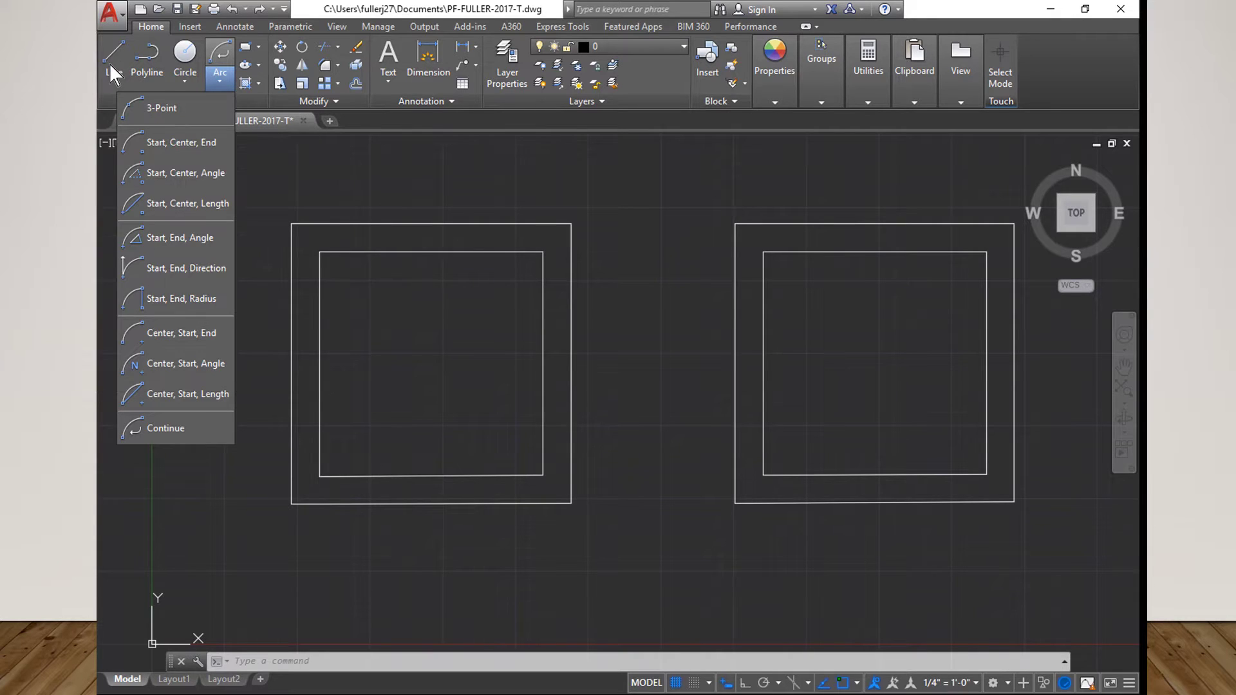
click(176, 107)
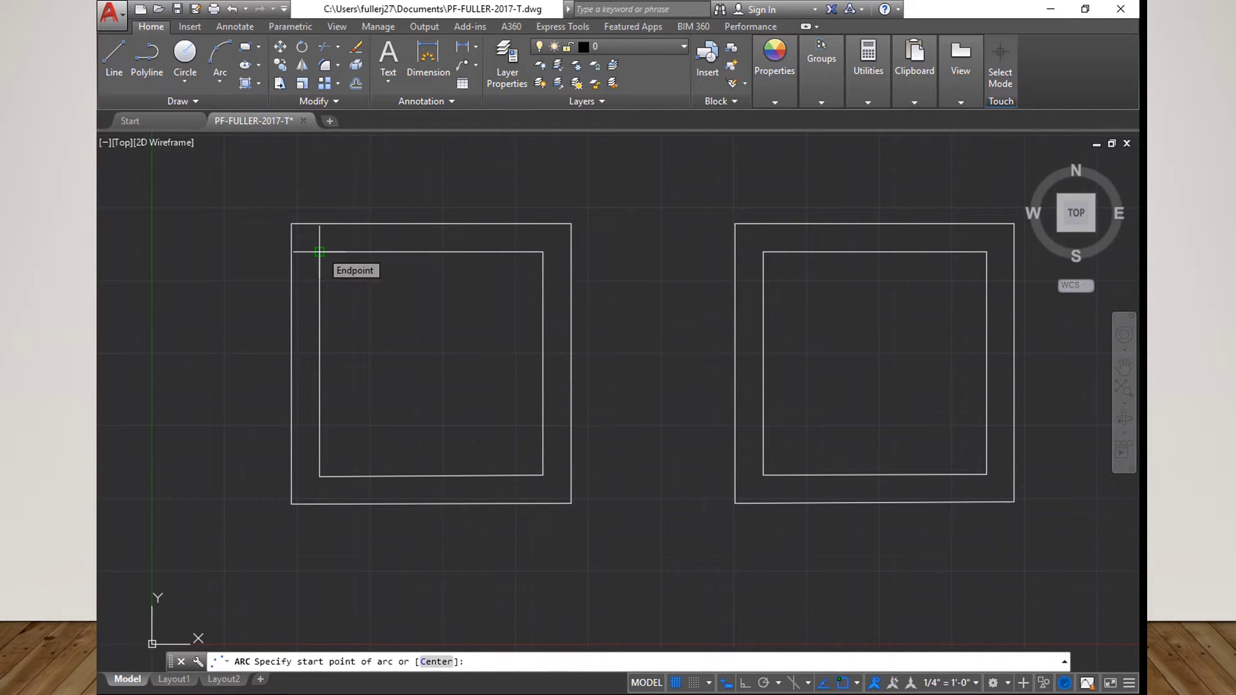
click(320, 251)
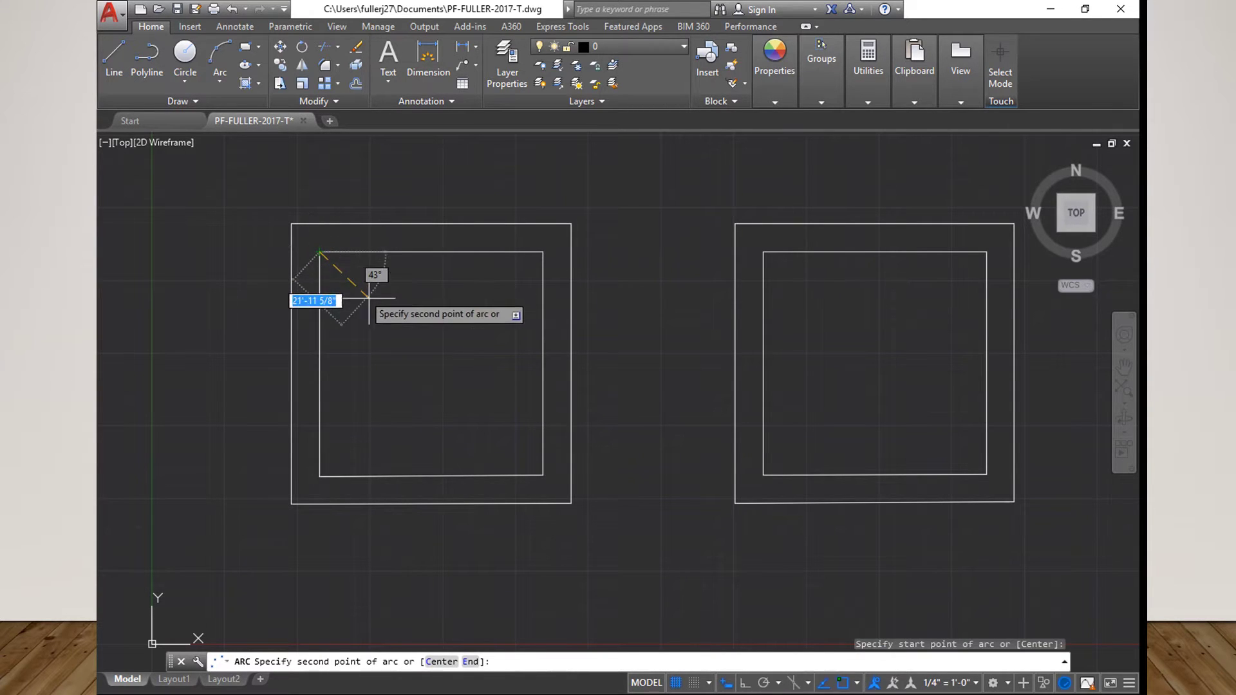
click(424, 371)
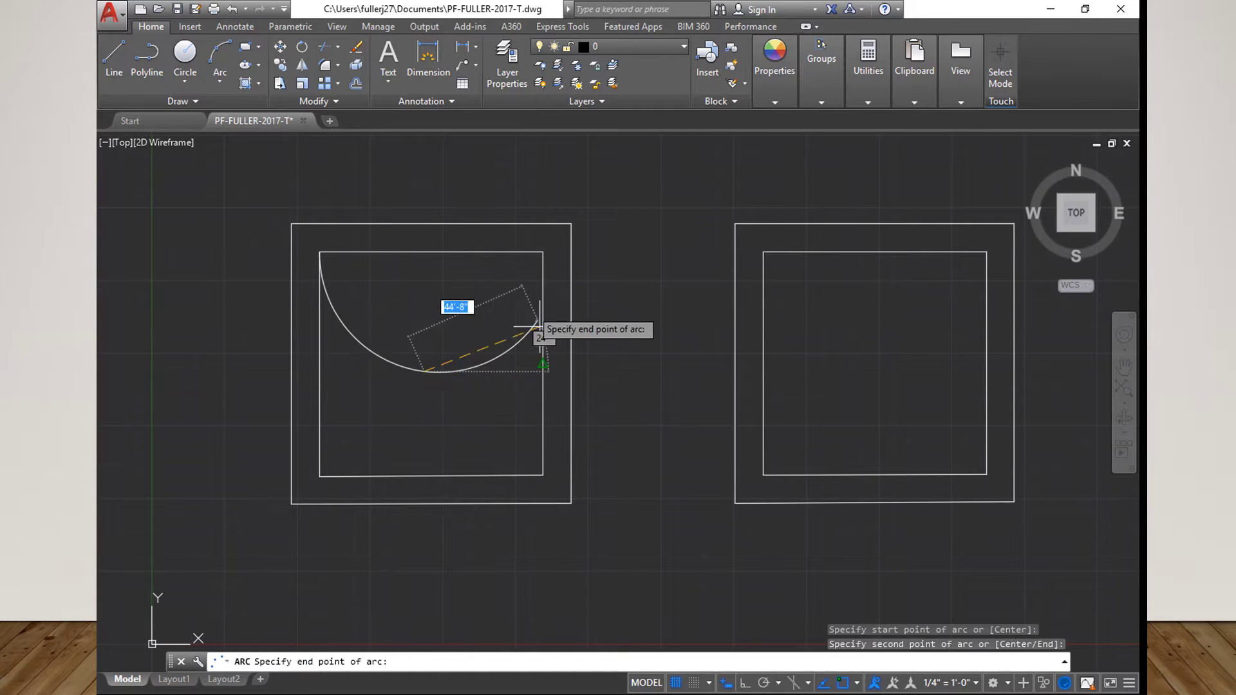
click(542, 372)
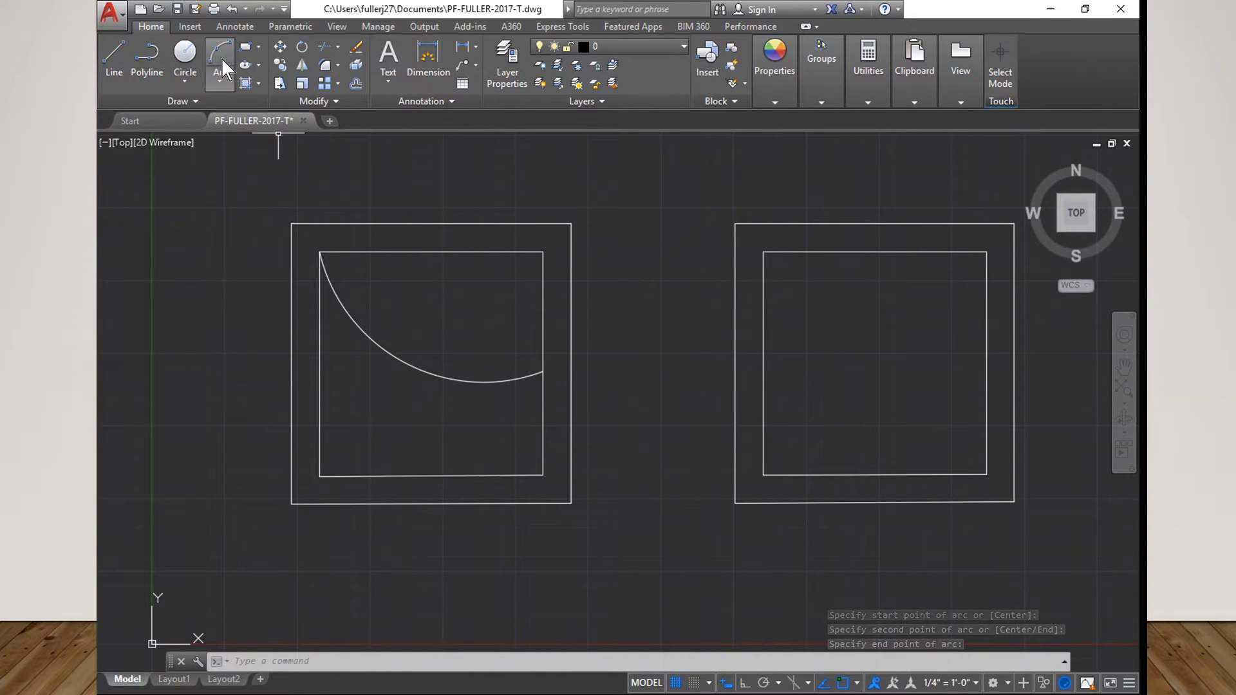
Draw a Start, Center, End arc from the left inner square's bottom midpoint, centred on the first arc directly above, ending toward the top midpoint
click(220, 80)
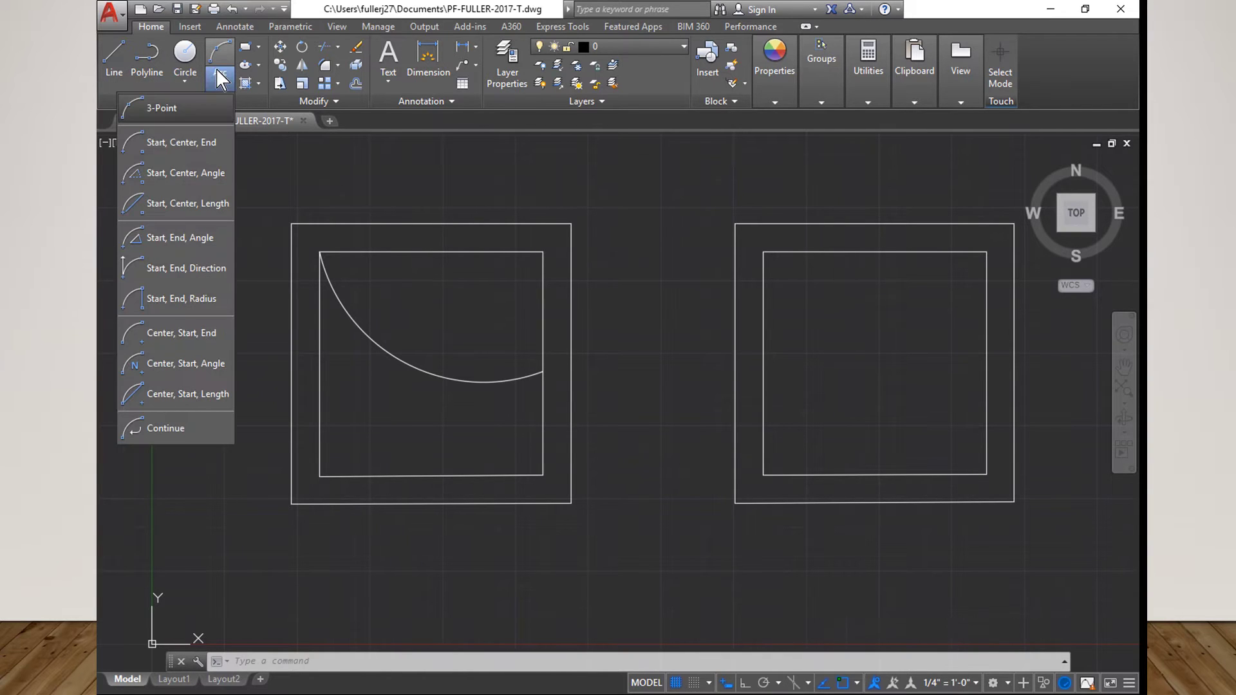
click(181, 143)
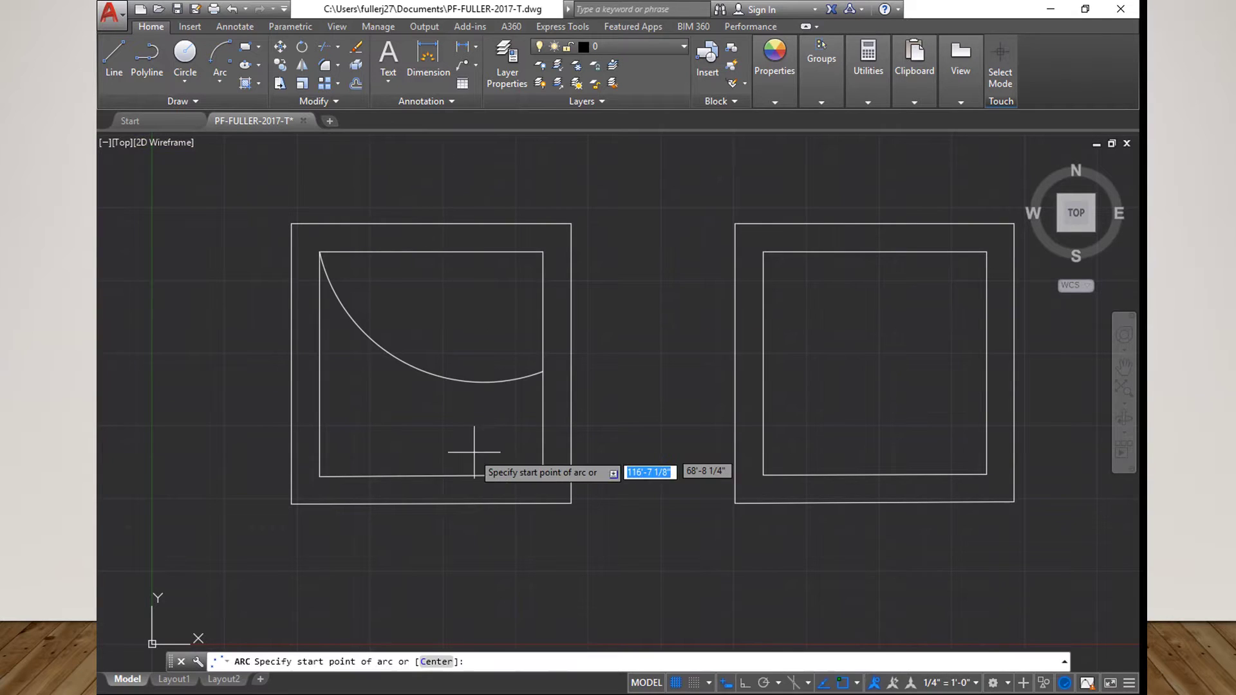
click(436, 476)
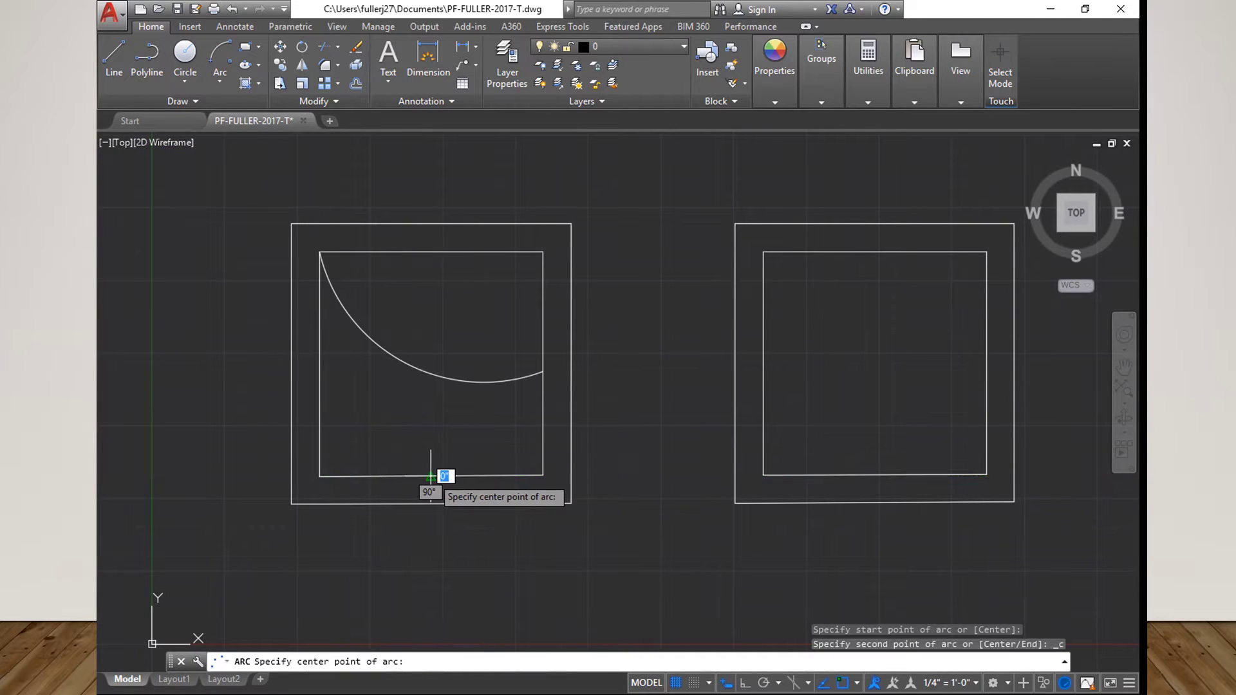
click(431, 374)
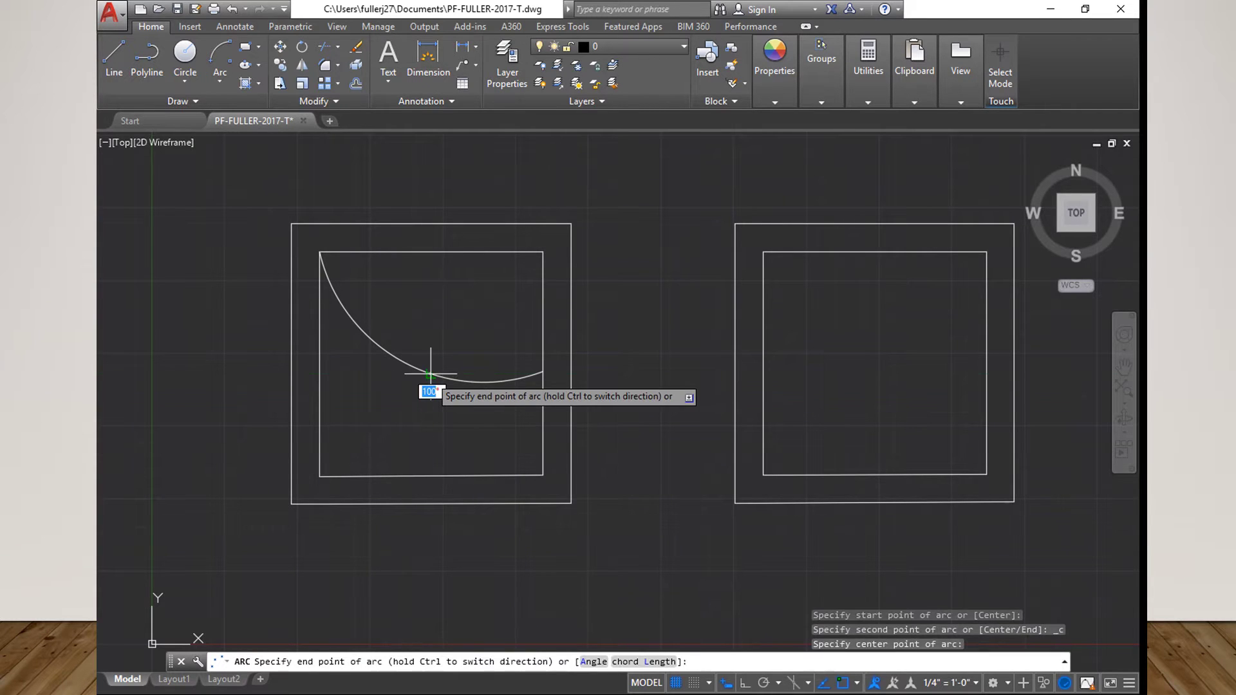
click(431, 252)
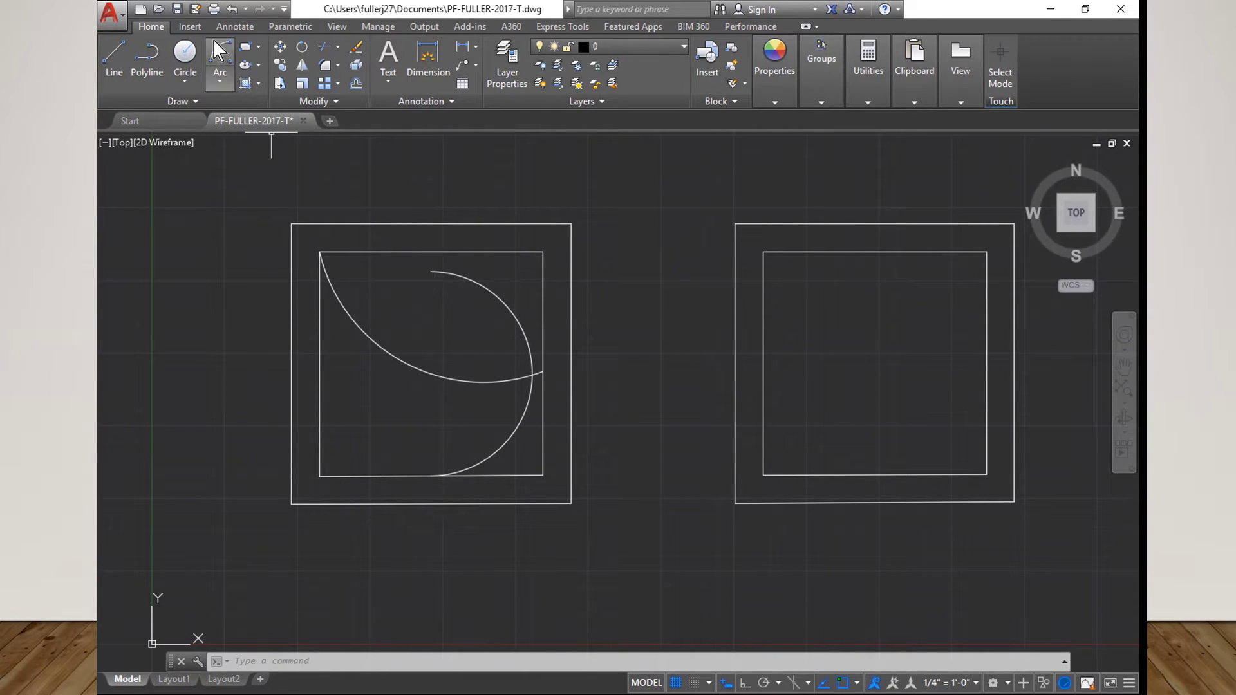
Draw a Start, Center, Angle arc from the previous arc's upper end, centred about 25' directly below, picking the included angle freehand
click(220, 74)
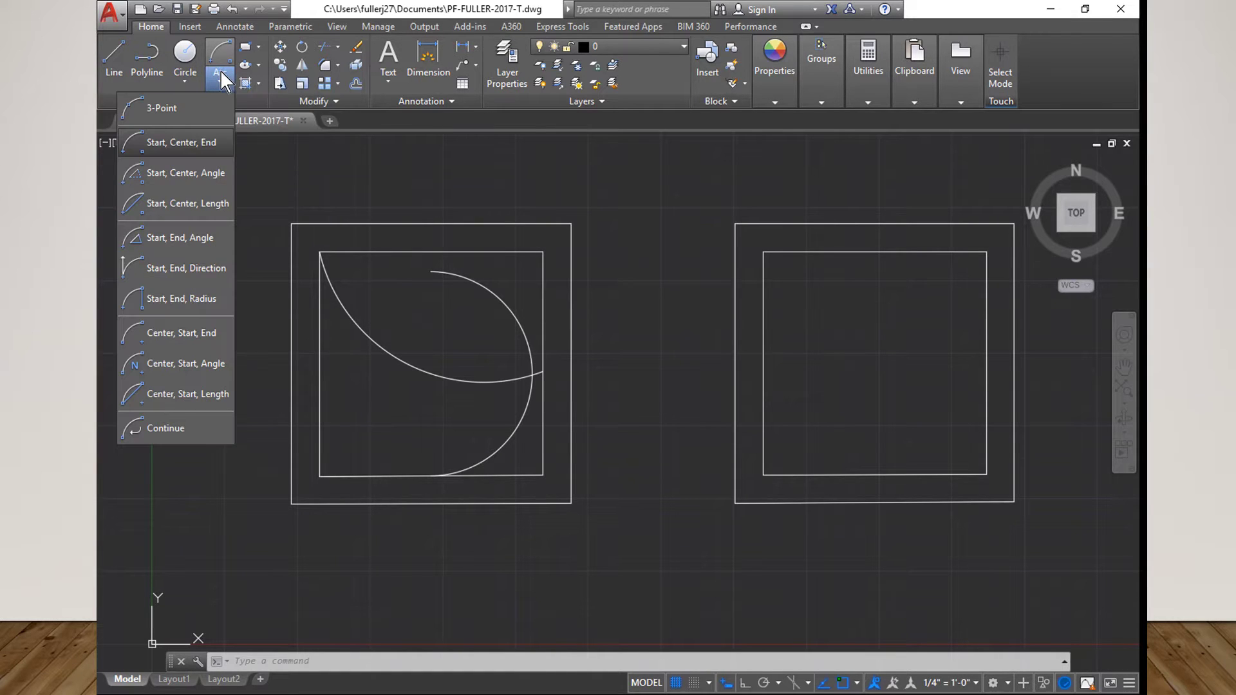
click(195, 175)
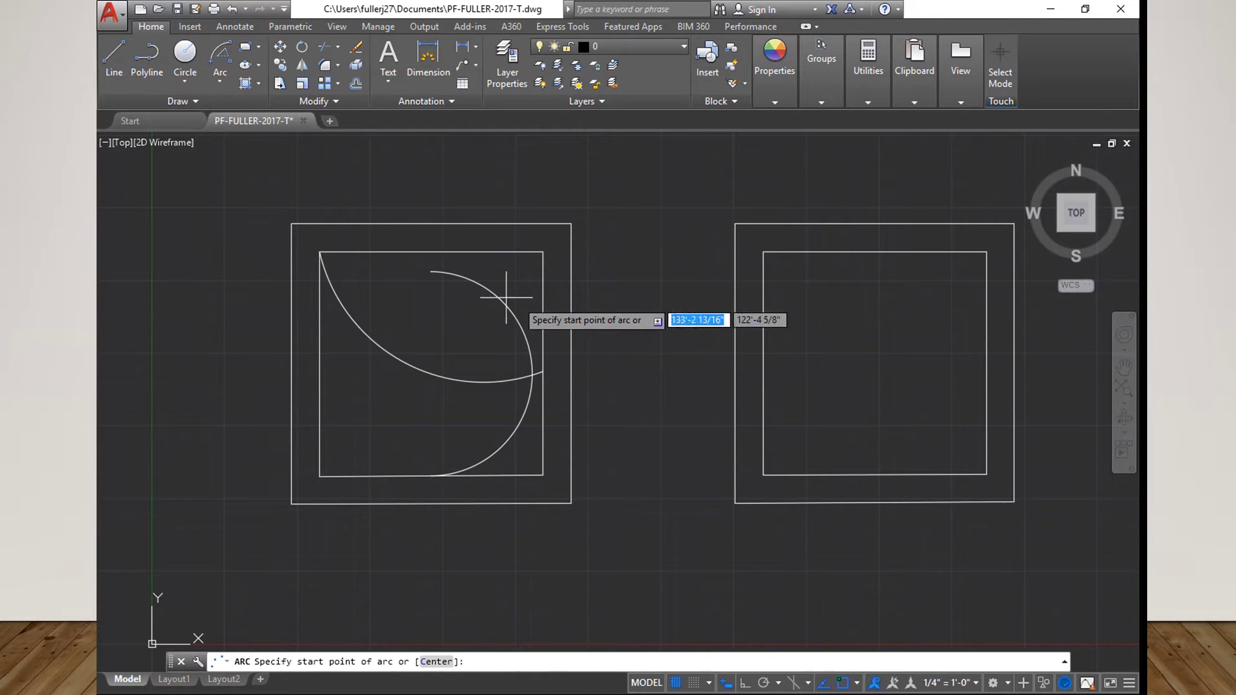
click(431, 272)
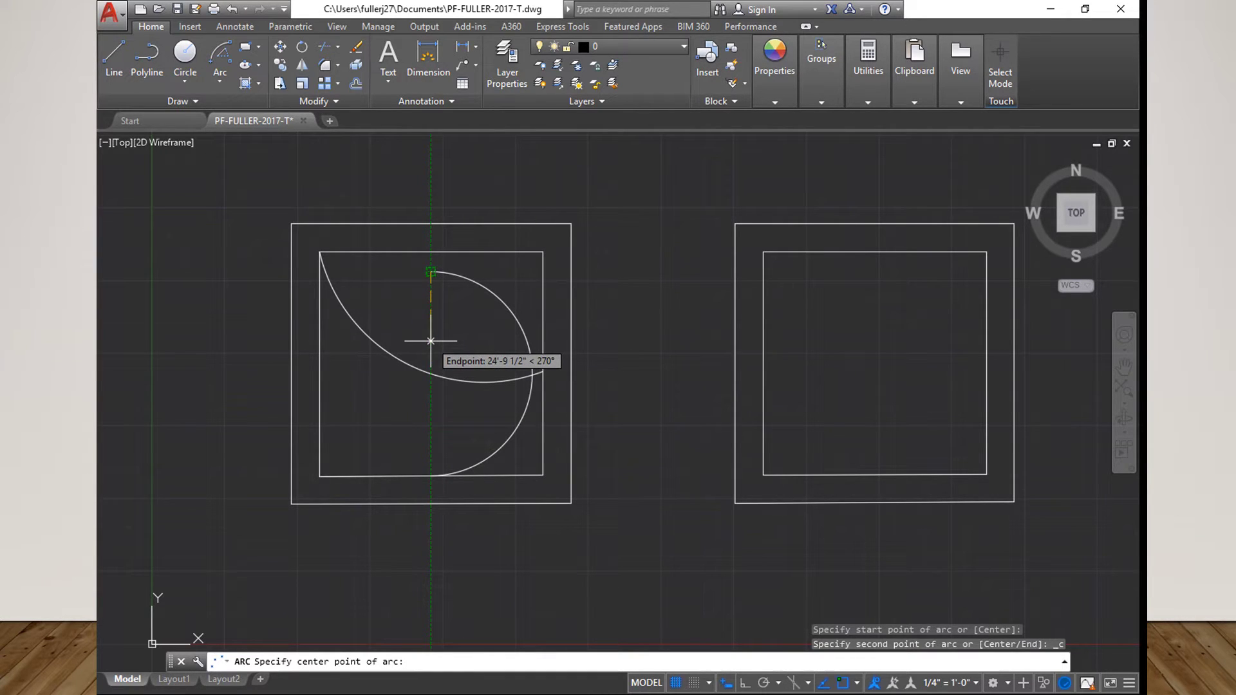
click(431, 341)
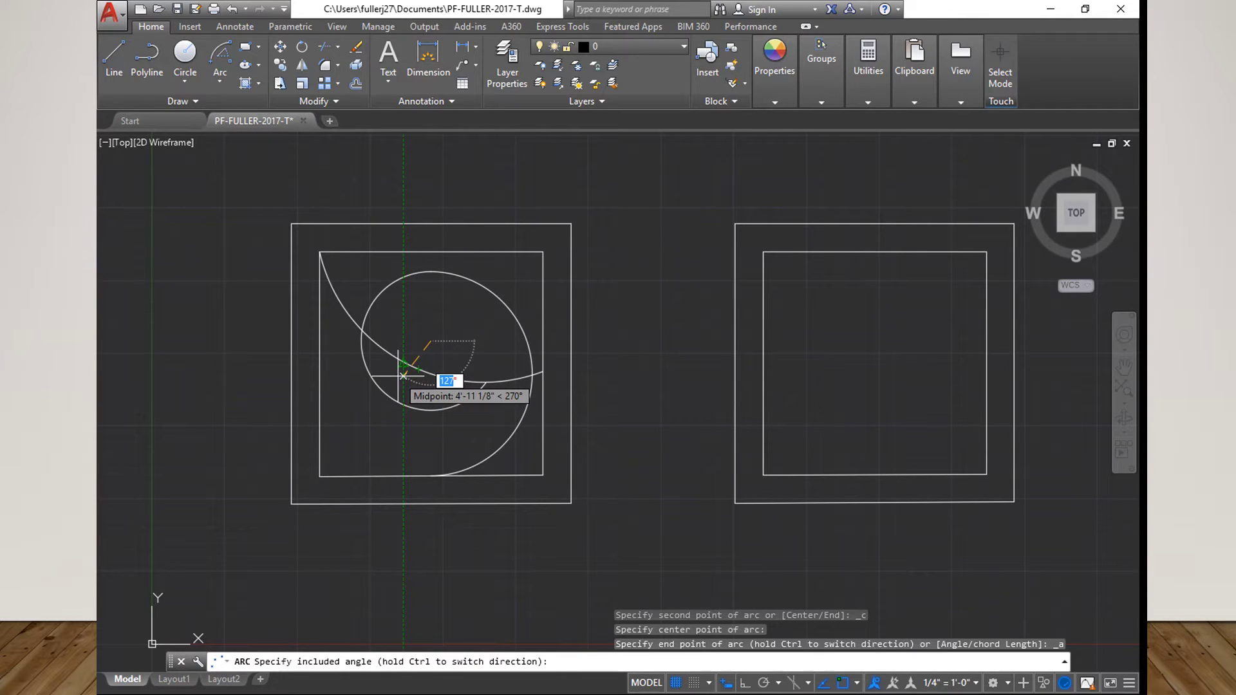
click(403, 375)
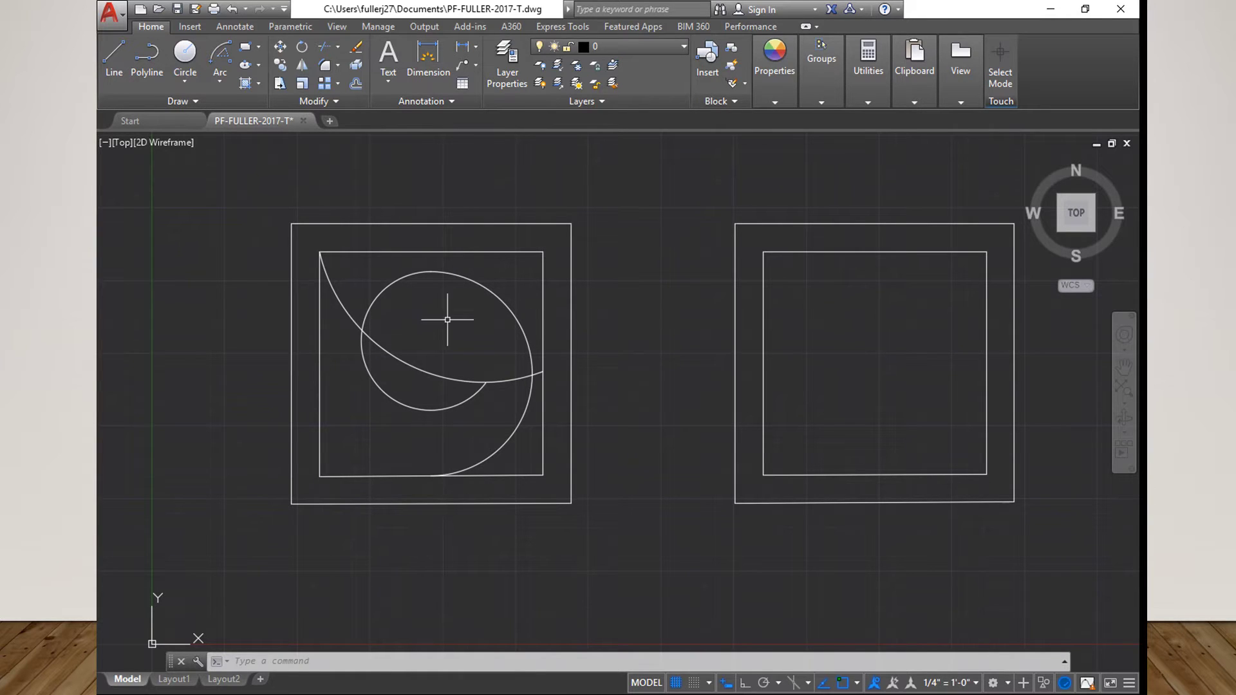
Draw a Start, Center, Length arc from the left inner square's bottom-left corner, centred on the smaller arc's lower-left portion, with a freehand chord length
click(219, 75)
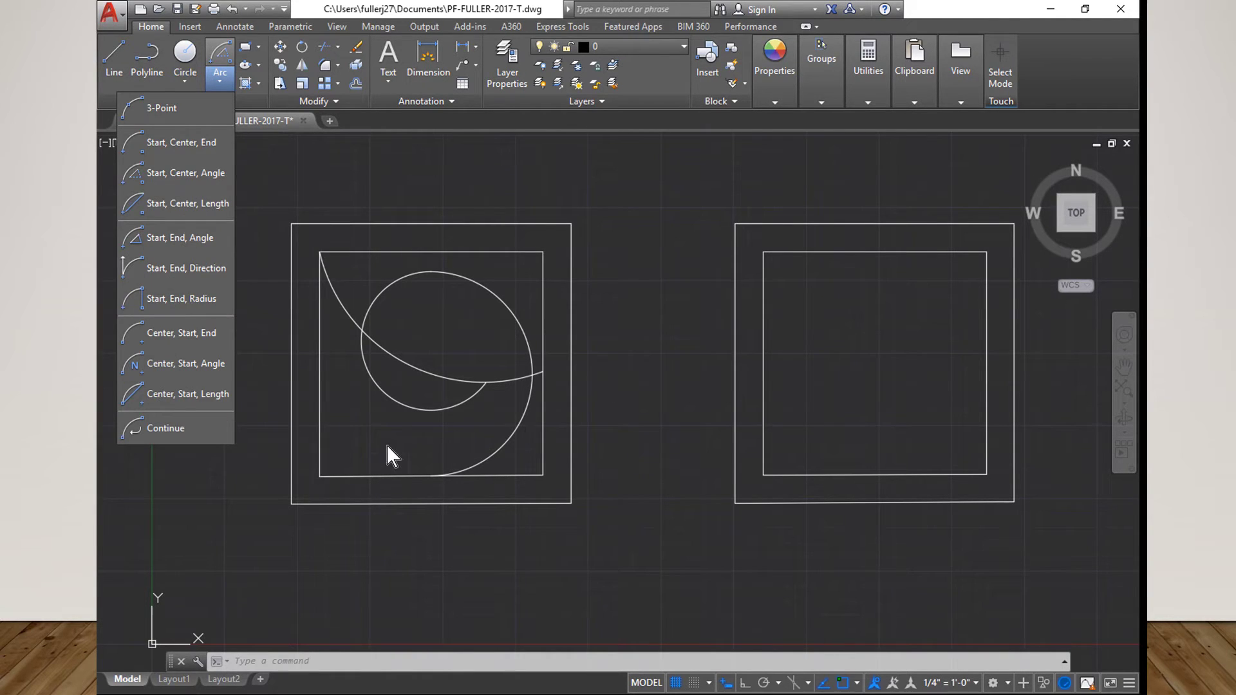
click(188, 202)
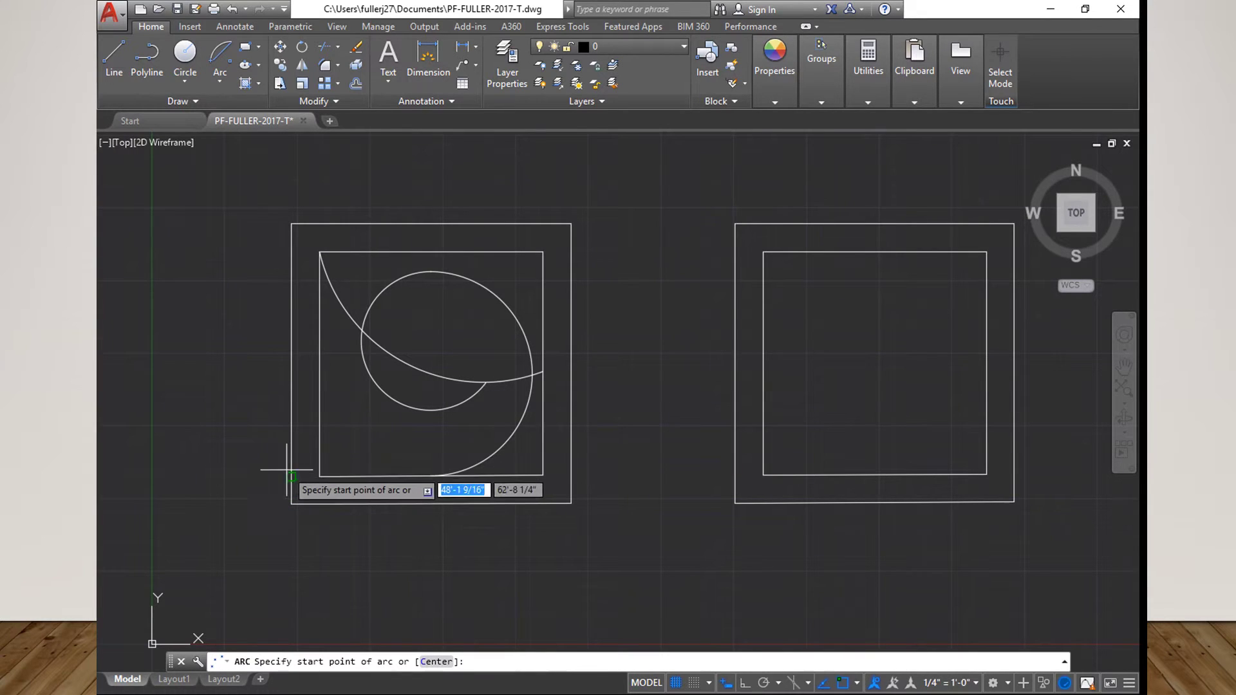
click(315, 474)
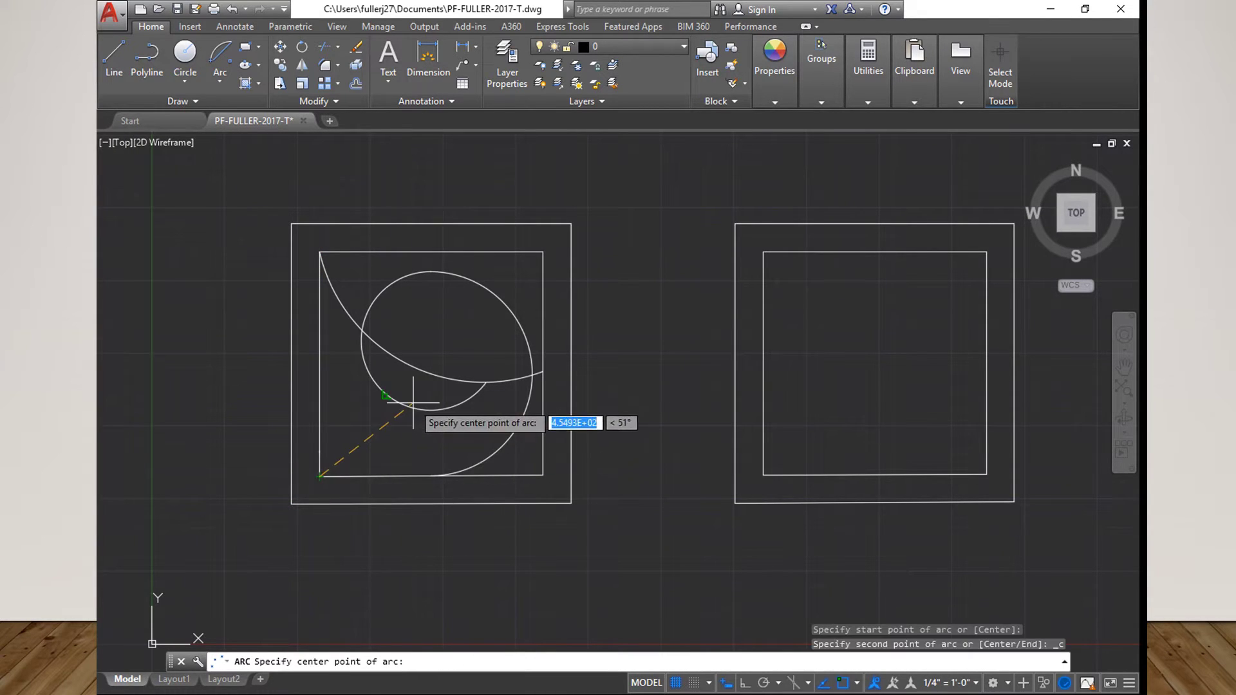
click(386, 394)
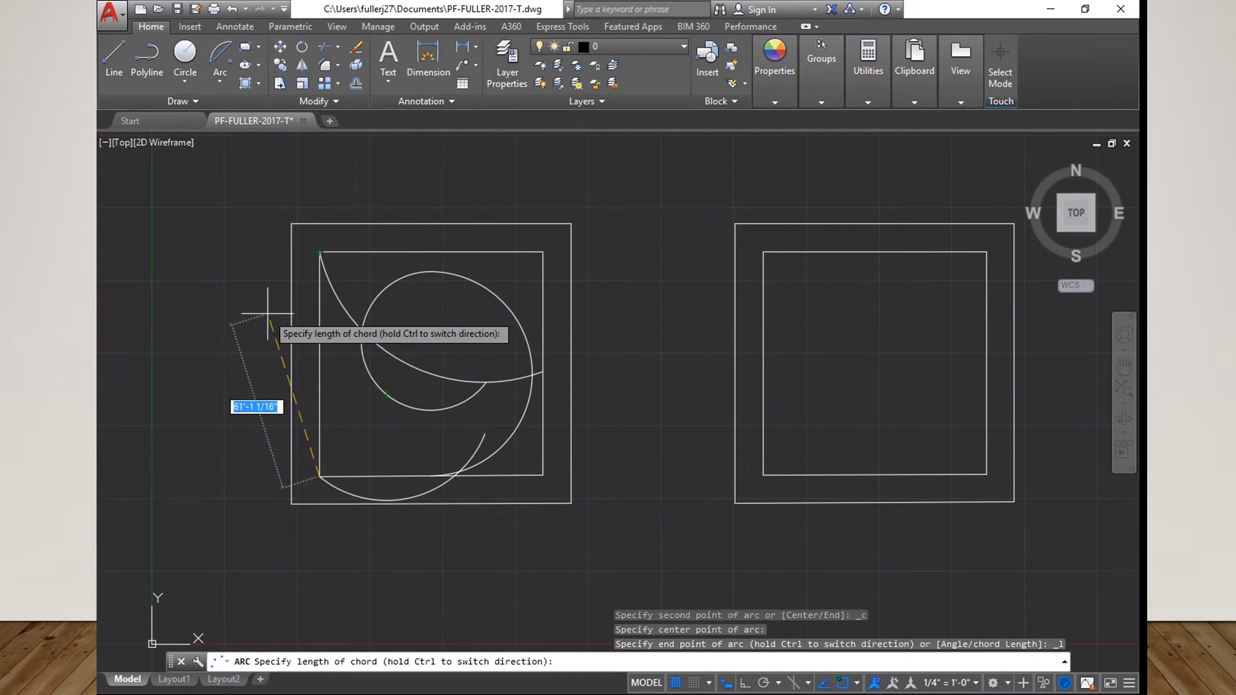
click(180, 325)
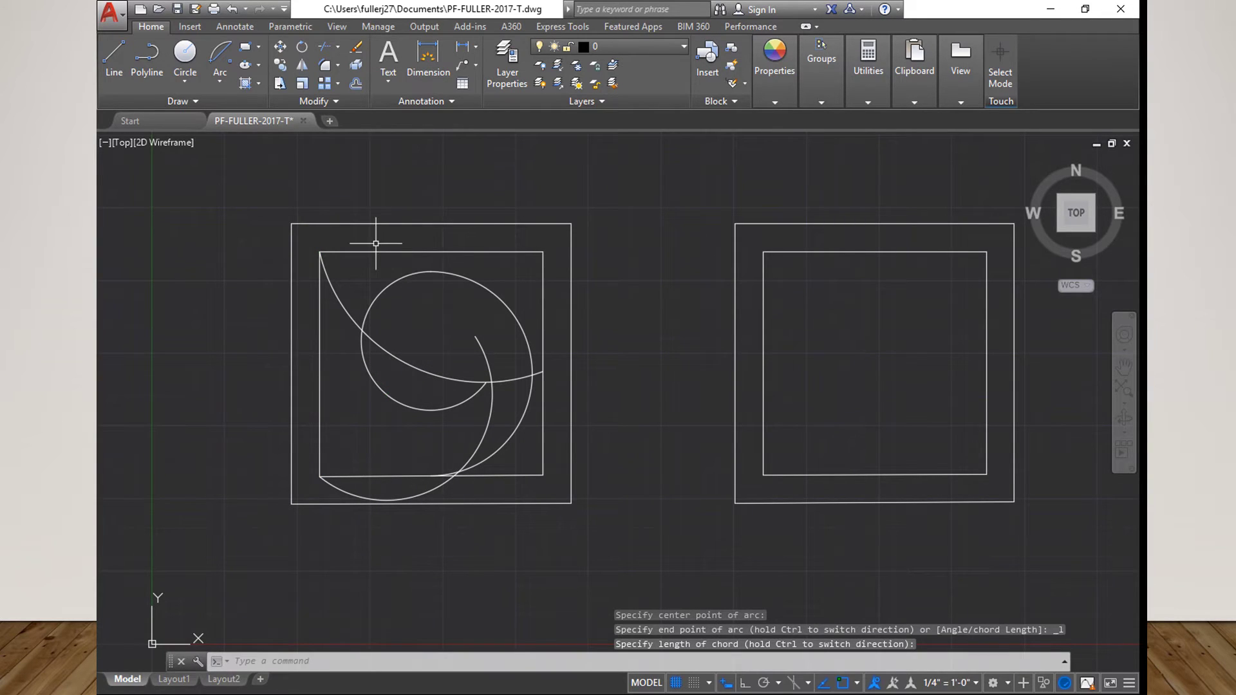
Draw a Start, End, Angle arc from the right inner square's bottom-left corner to its top-right corner, picking the included angle freehand
click(213, 75)
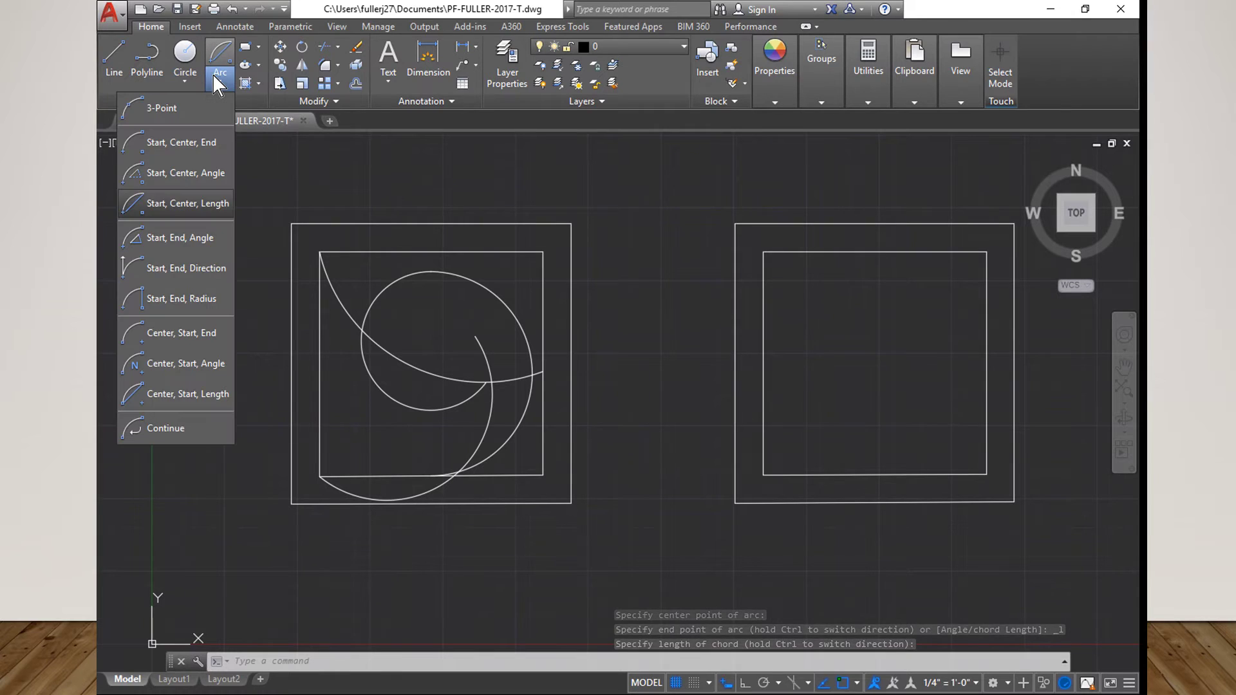
click(200, 238)
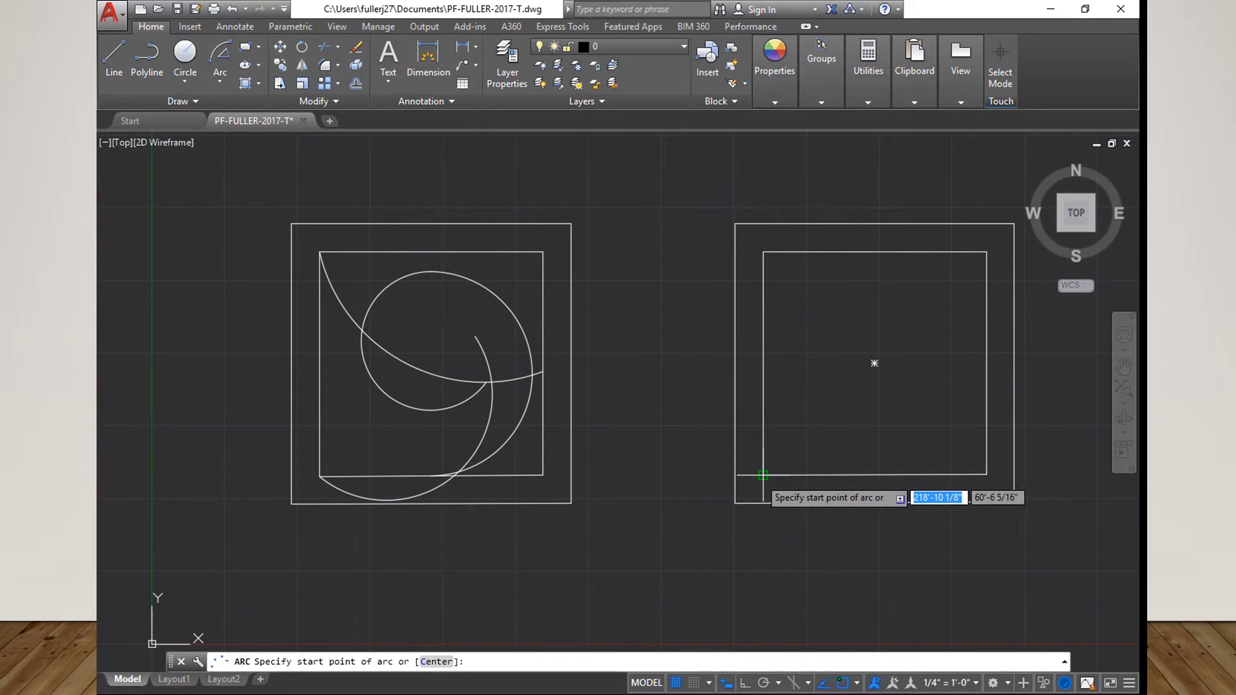
click(764, 475)
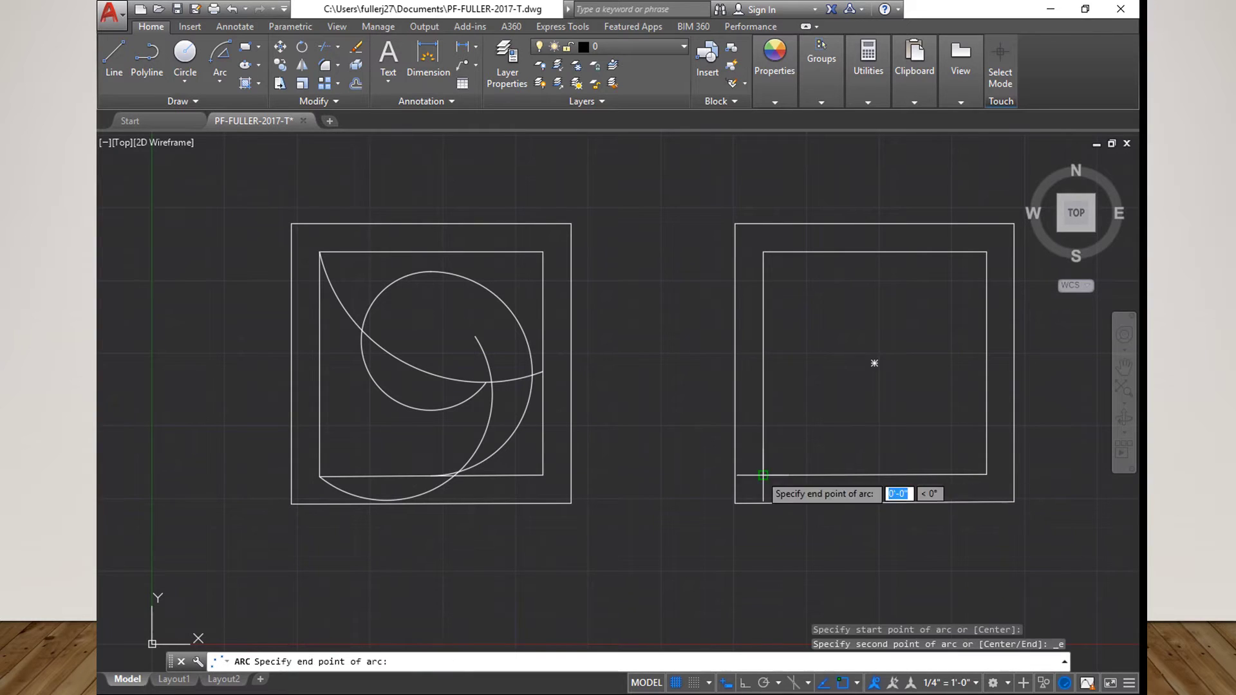
click(986, 252)
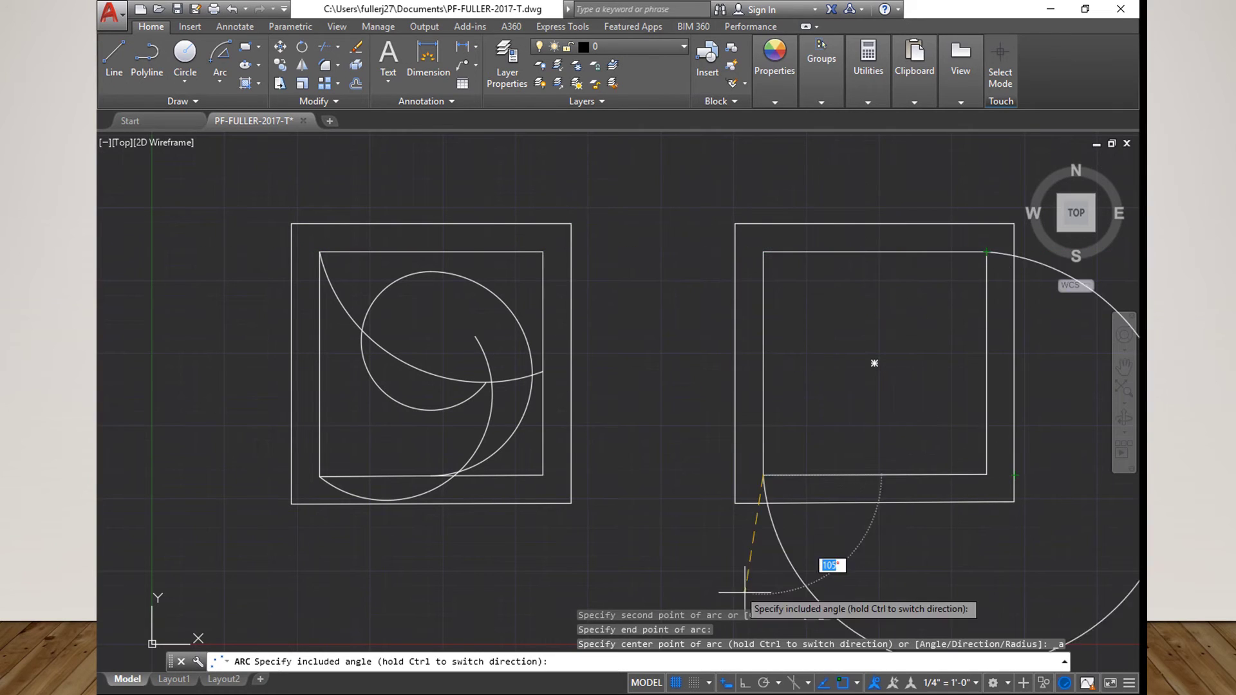
click(643, 262)
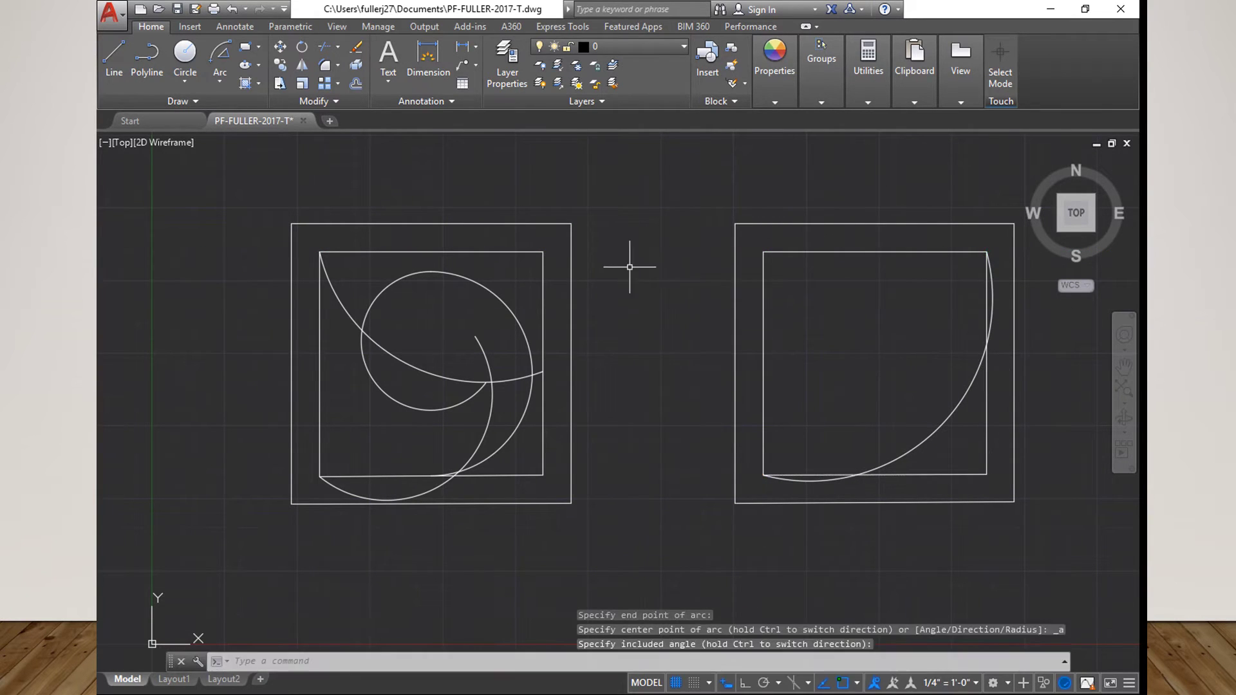
Draw a Start, End, Direction arc from the left outer square's top-left corner to its top-right corner, with the tangent direction straight up
click(218, 76)
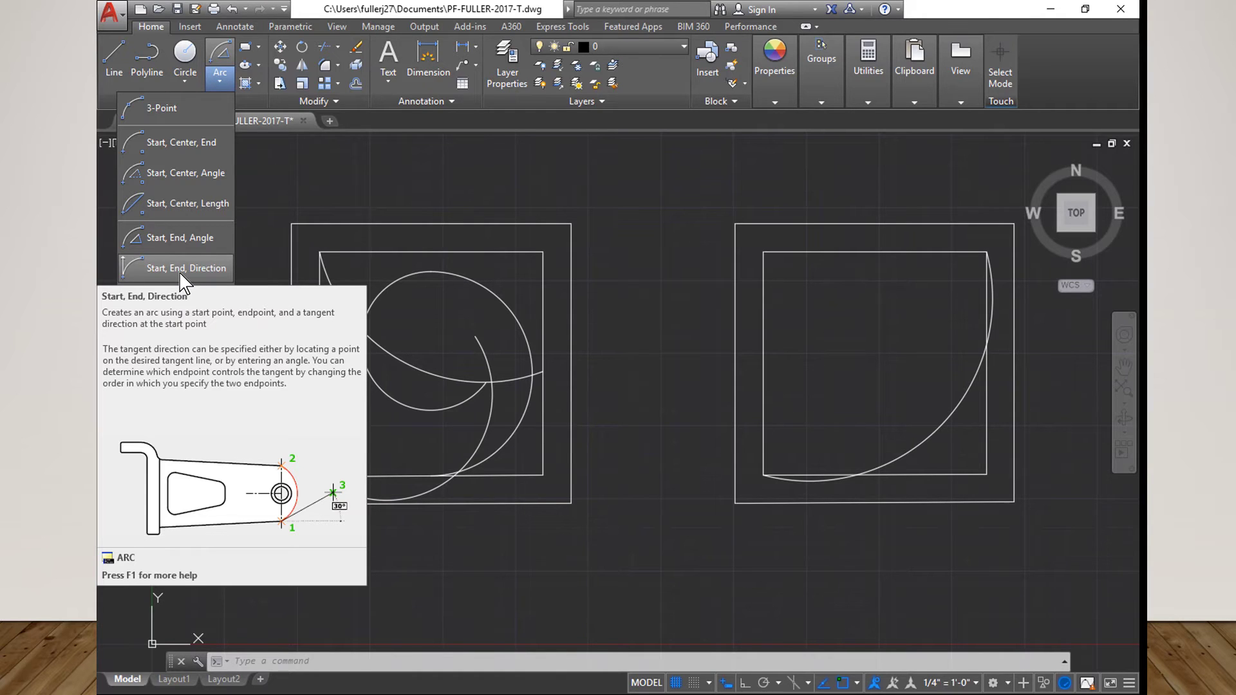
scroll(341, 202, down, 4)
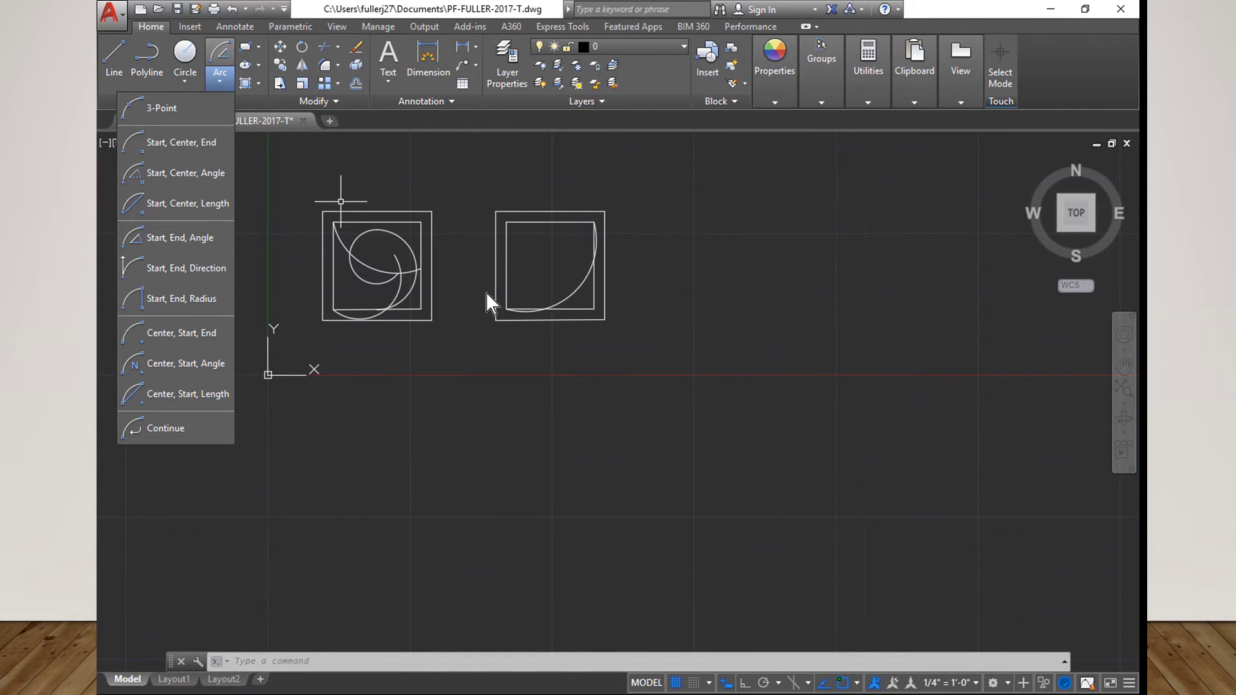
click(444, 287)
middle_drag(450, 282, 541, 475)
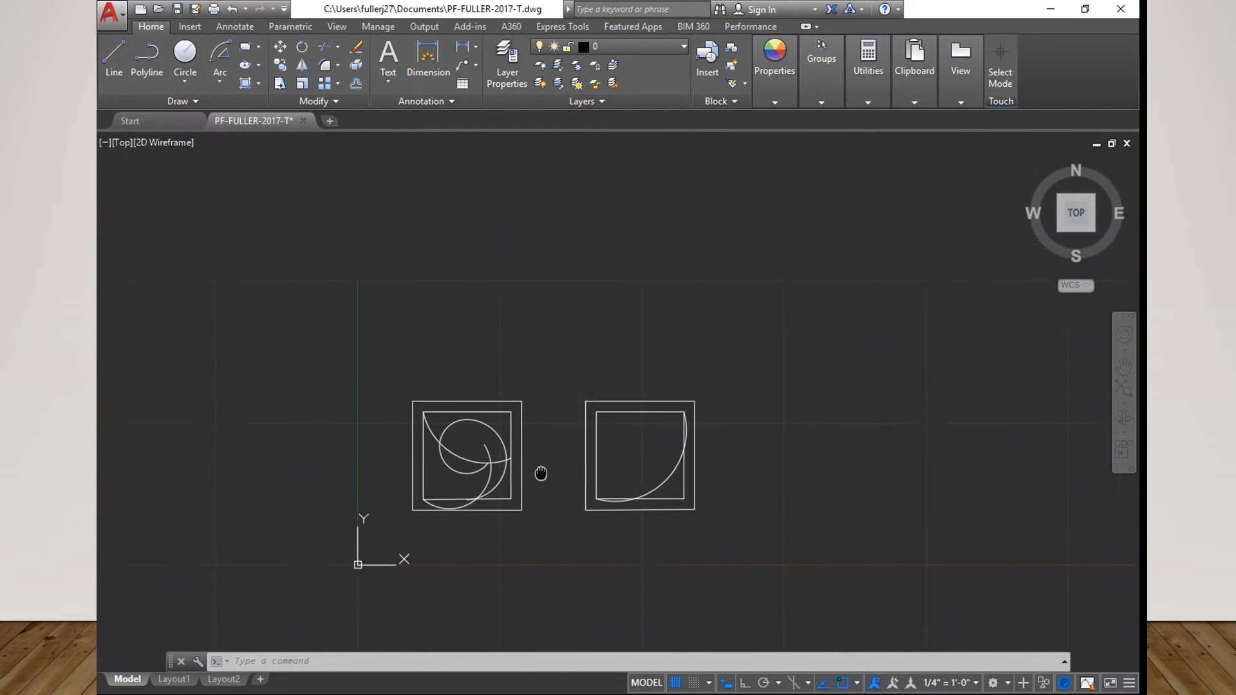
scroll(544, 474, up, 2)
click(219, 82)
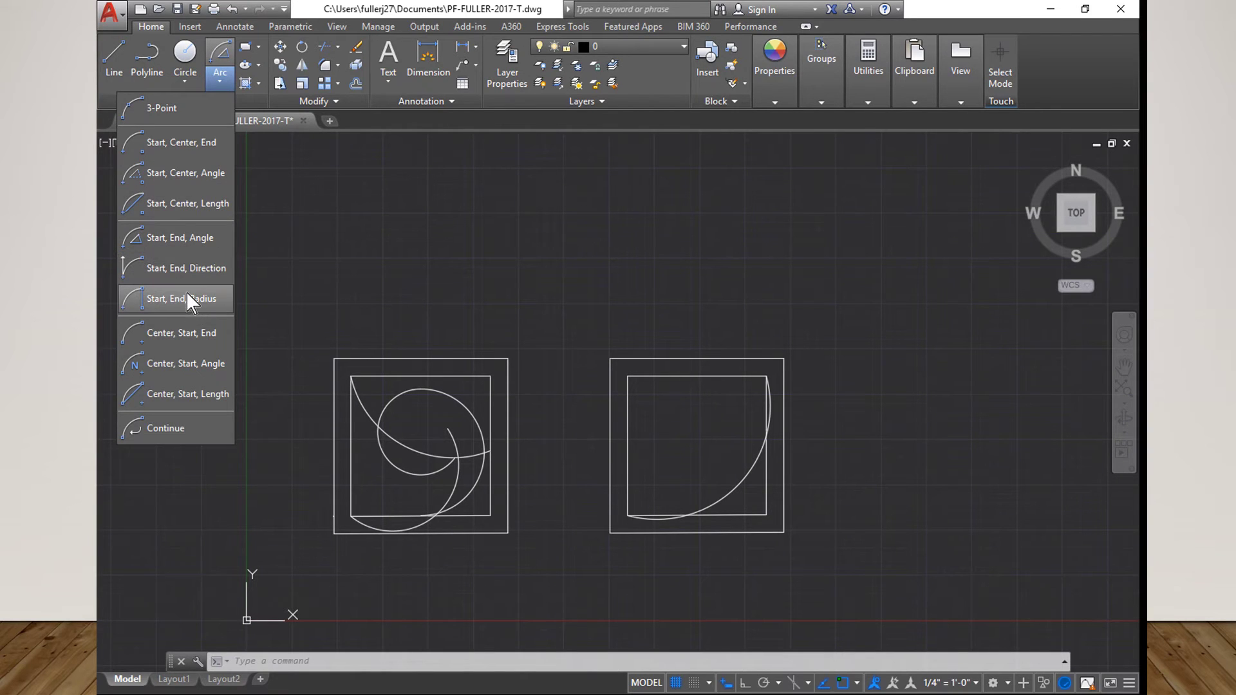
click(185, 269)
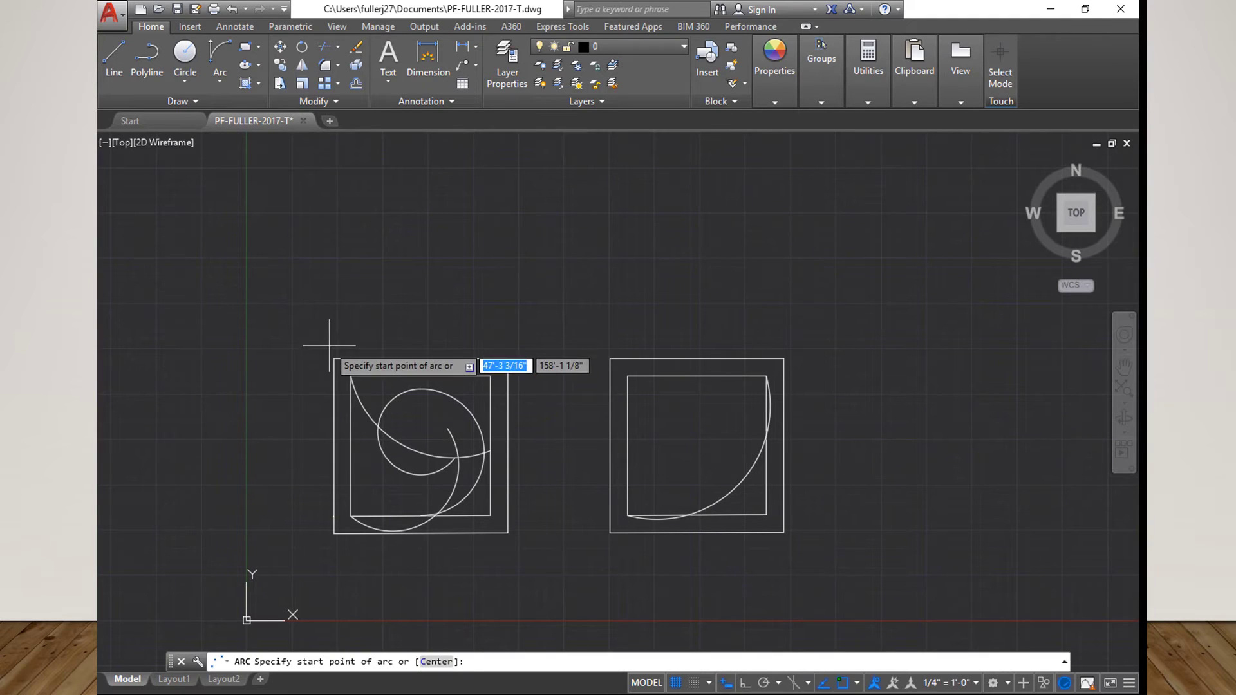
click(332, 358)
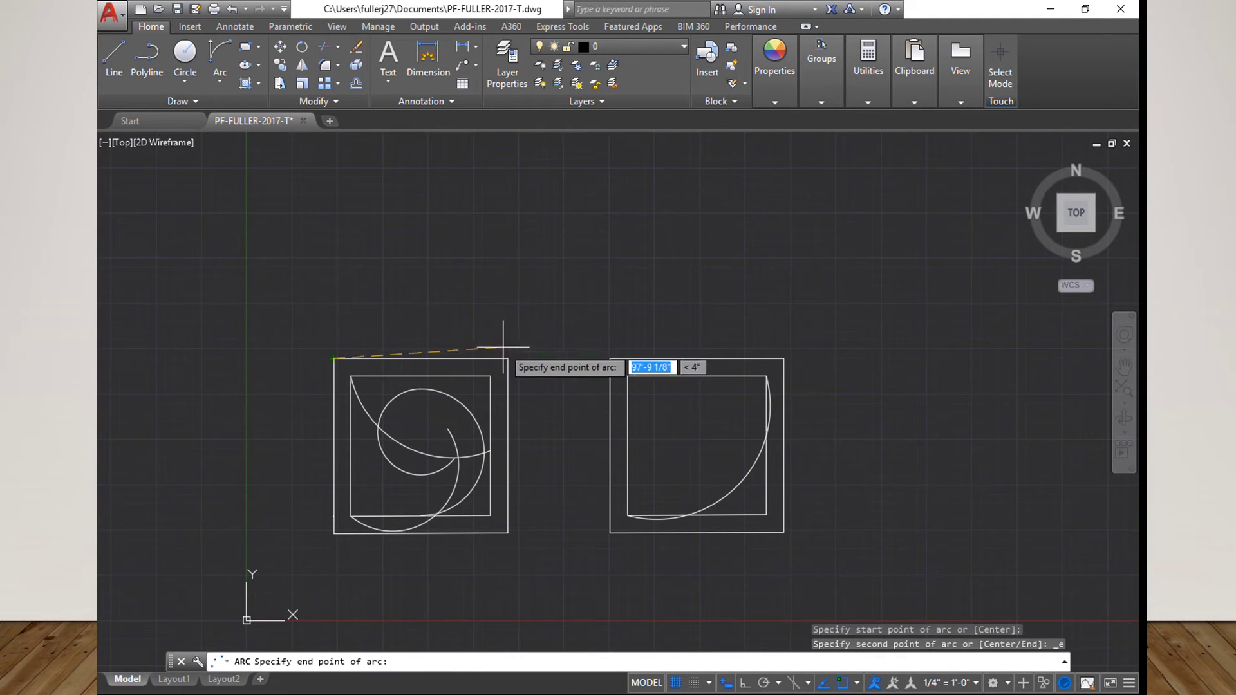
click(507, 358)
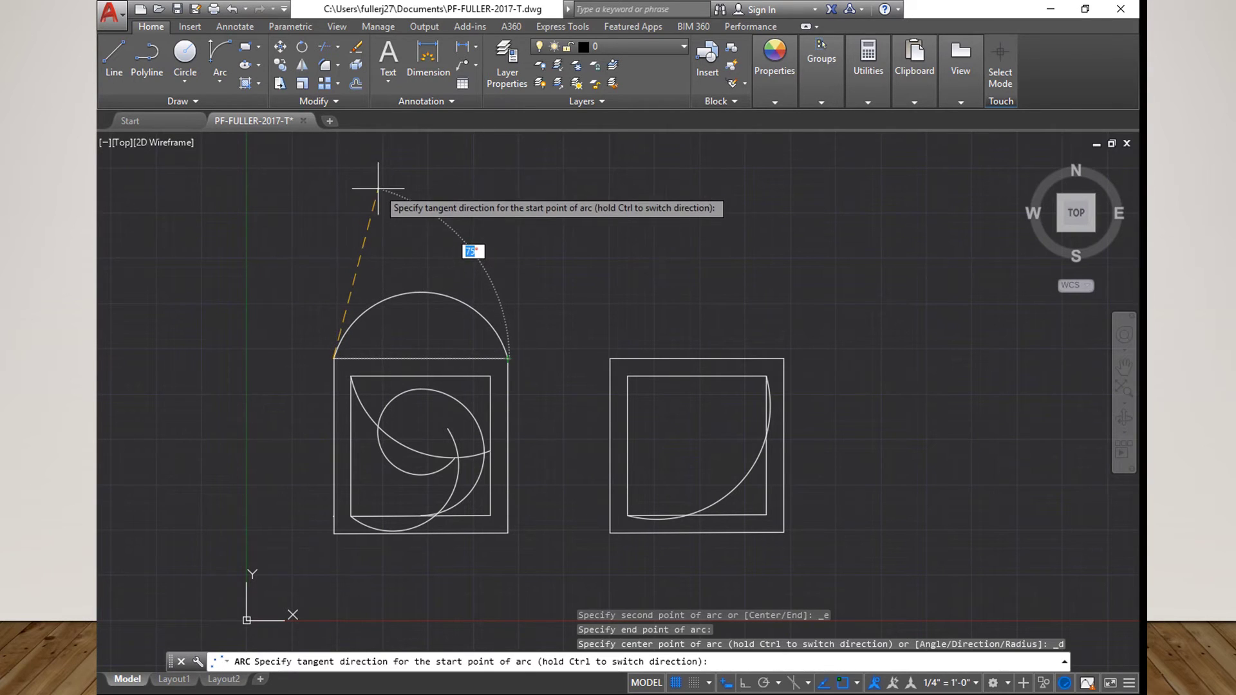
click(333, 192)
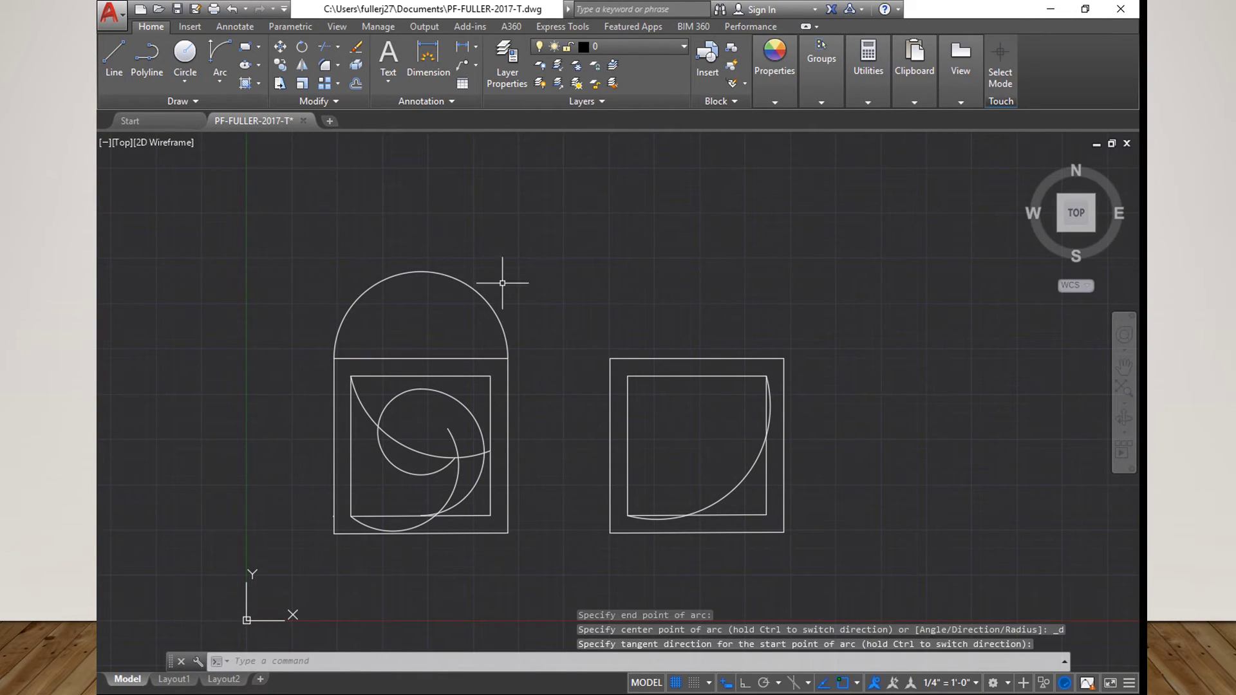
Draw a Start, End, Radius arc from the right outer square's top-left corner to its top-right corner, with a freehand radius of about 50'-4"
click(224, 76)
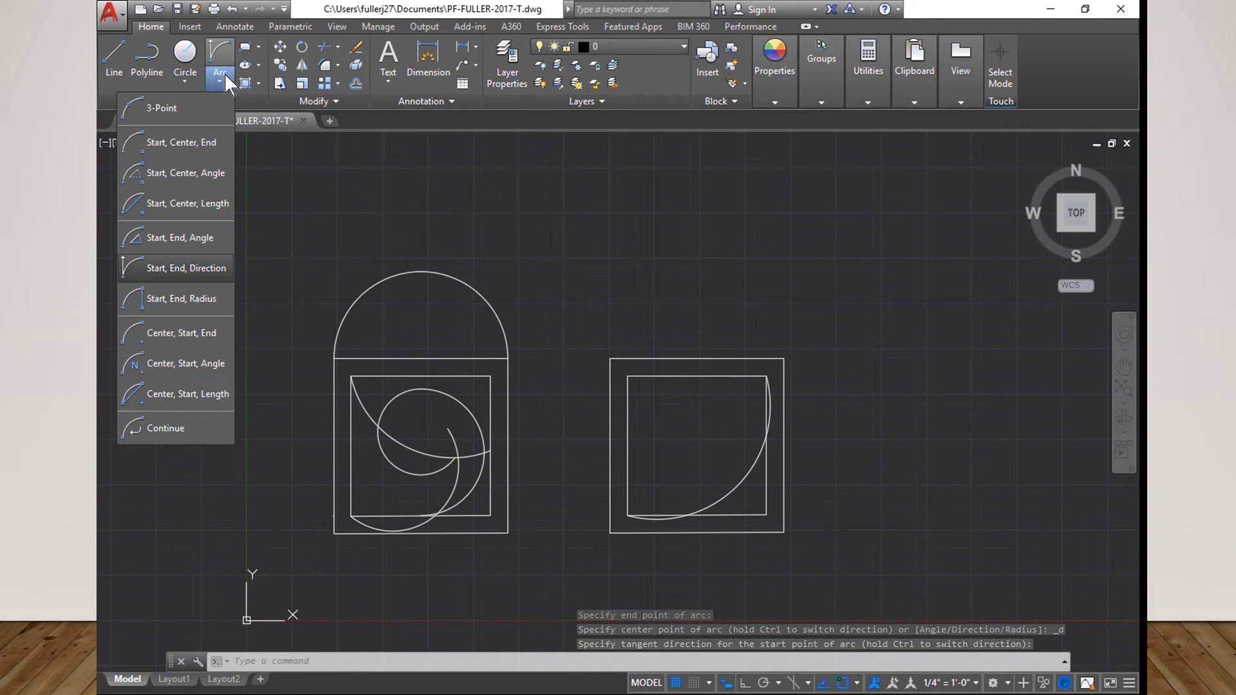
click(194, 299)
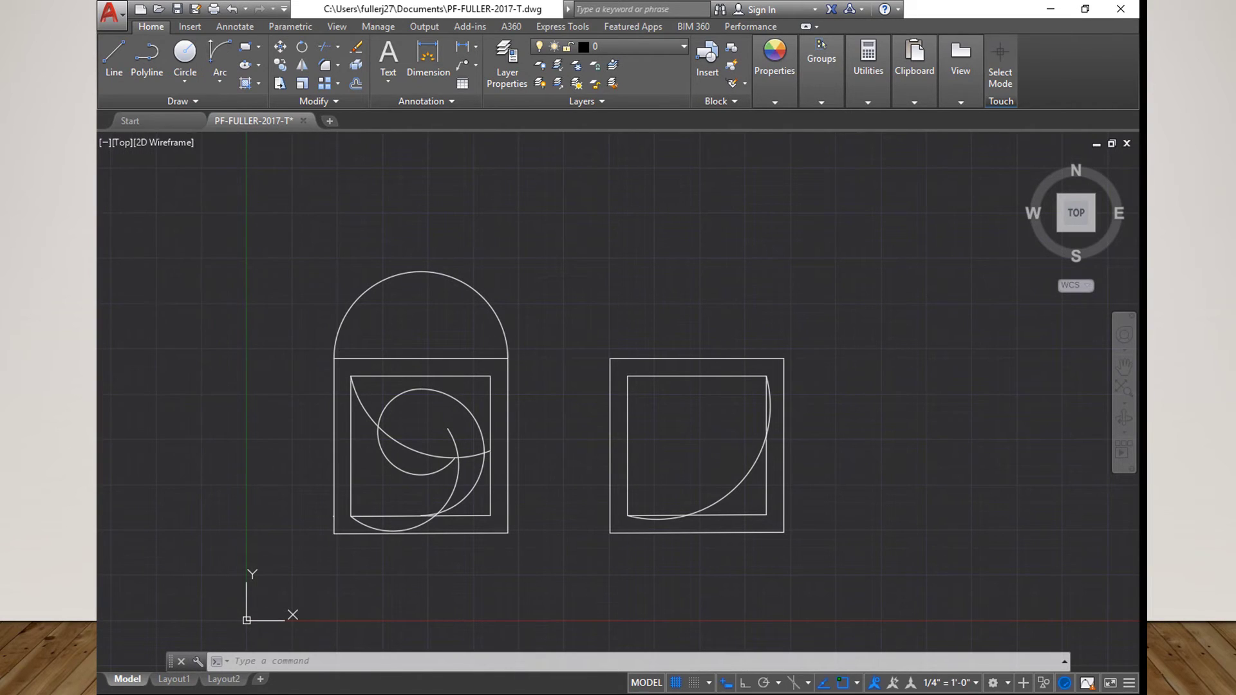
click(610, 358)
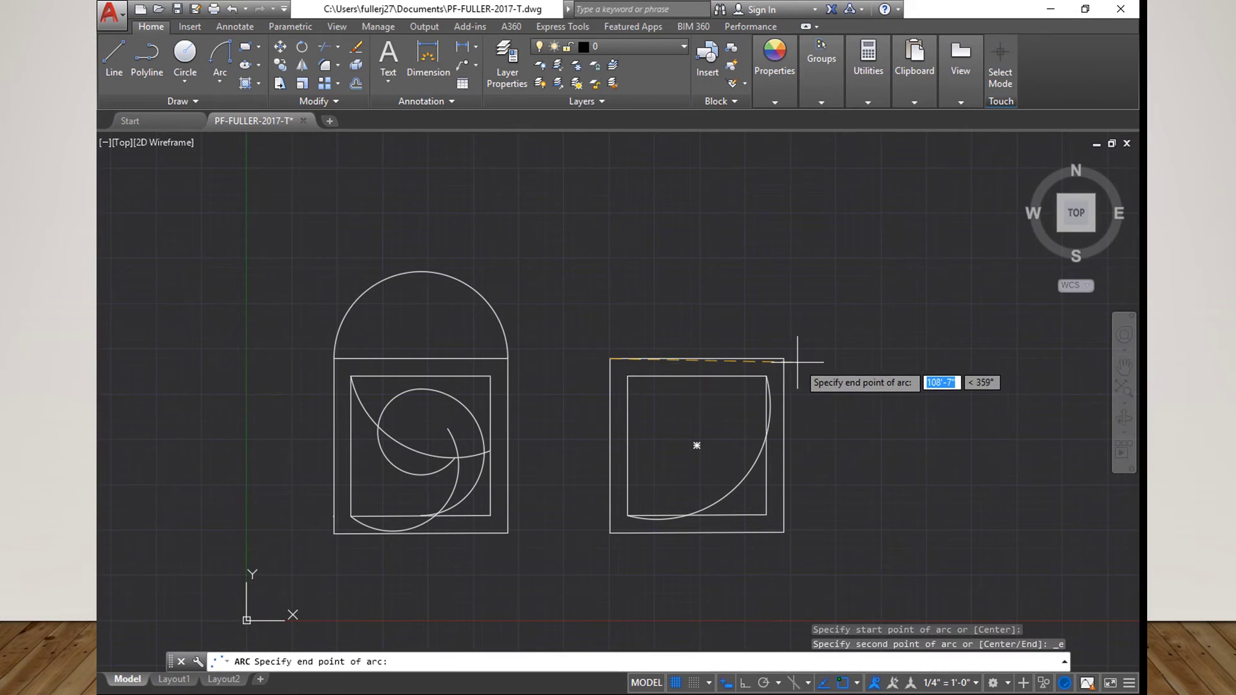
click(784, 359)
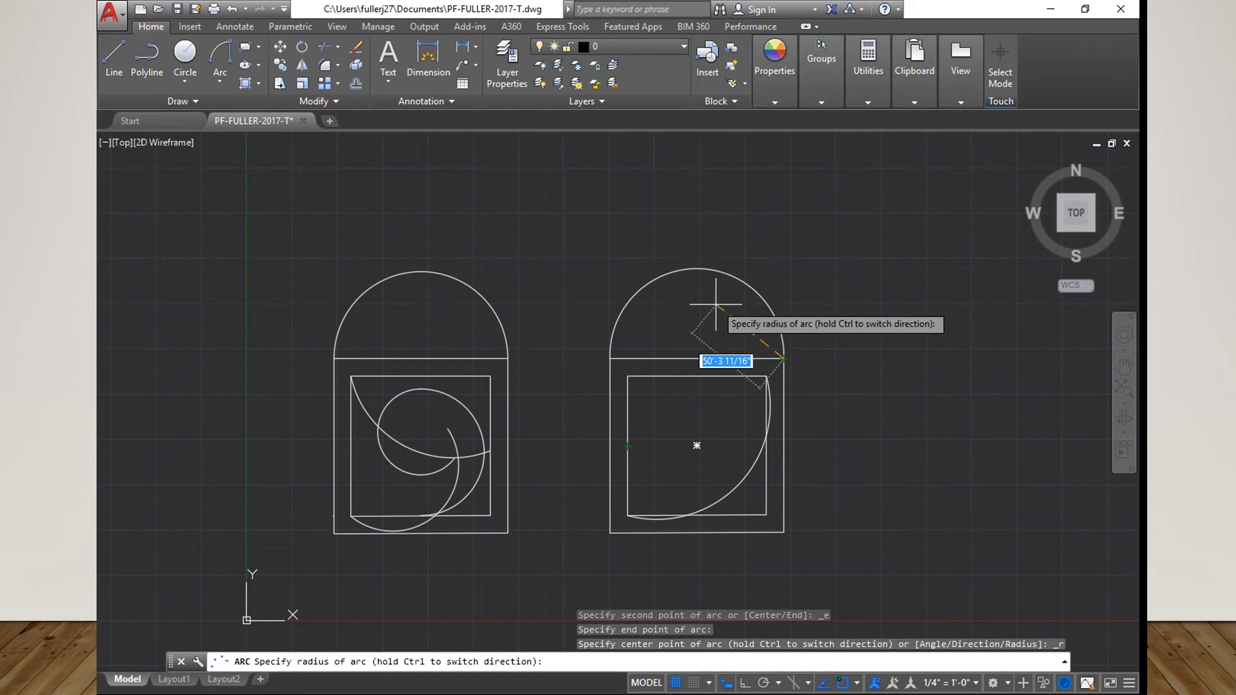
click(717, 303)
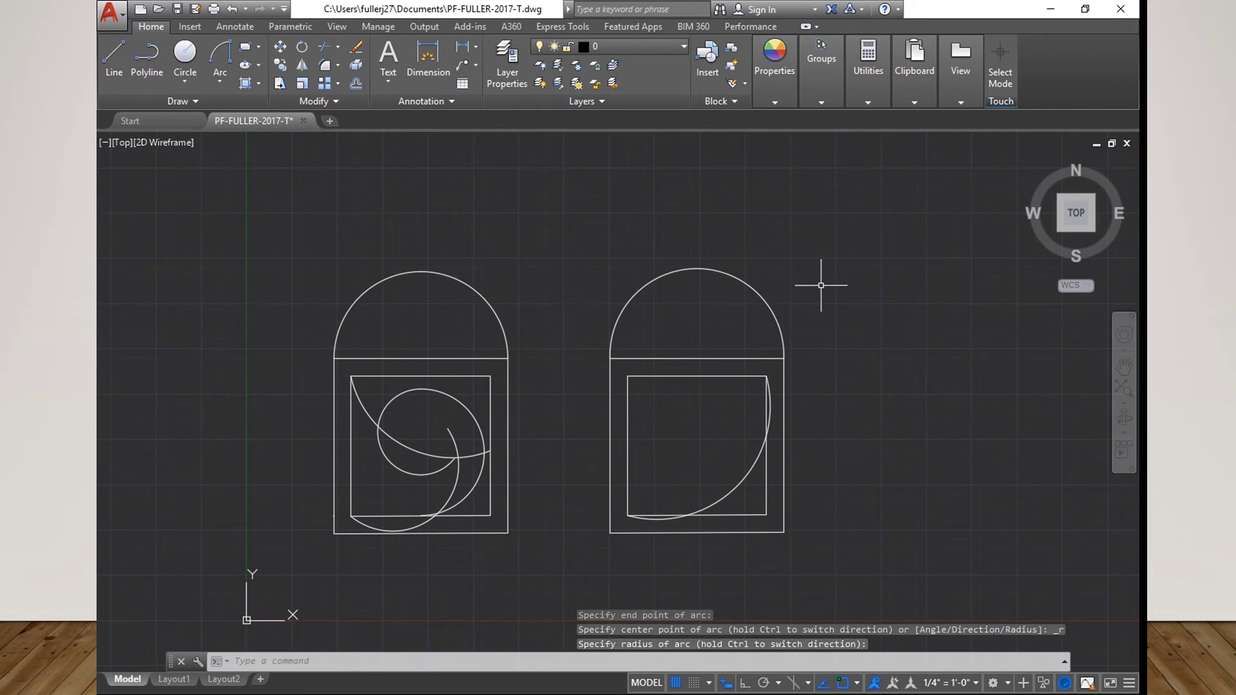
Try a Center, Start, End arc centred on the right outer square's bottom-left corner, from its bottom edge's midpoint to its bottom-right corner
click(221, 80)
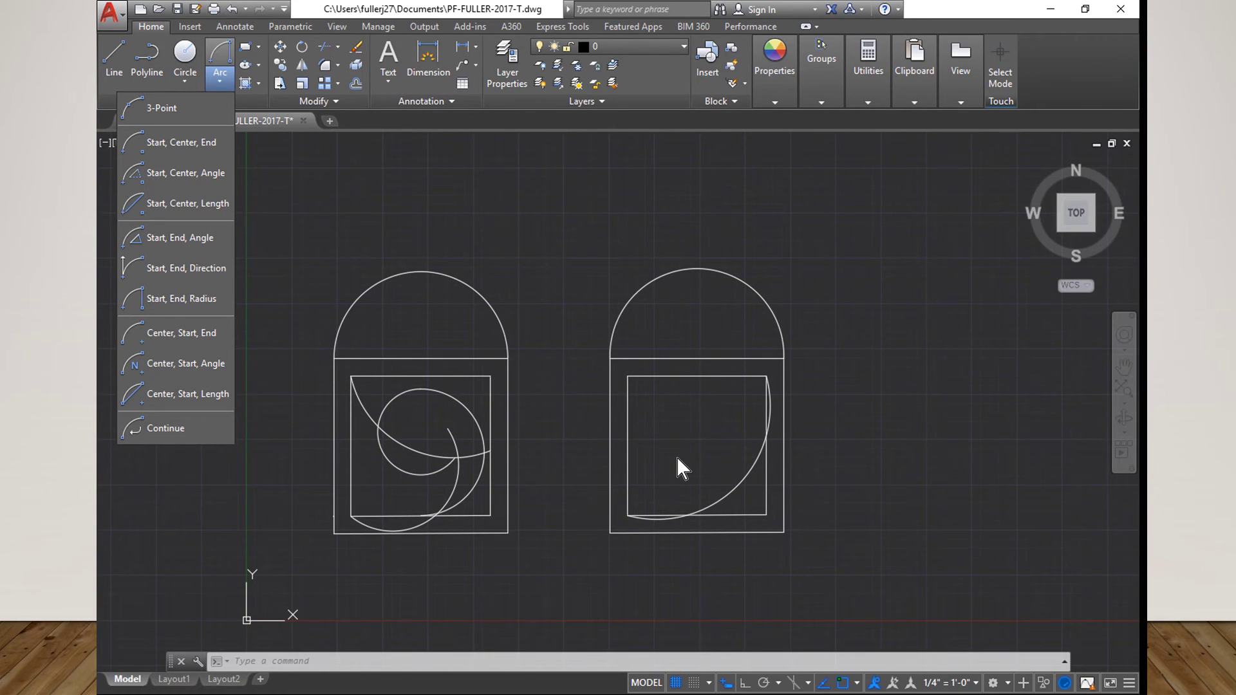
scroll(678, 457, down, 2)
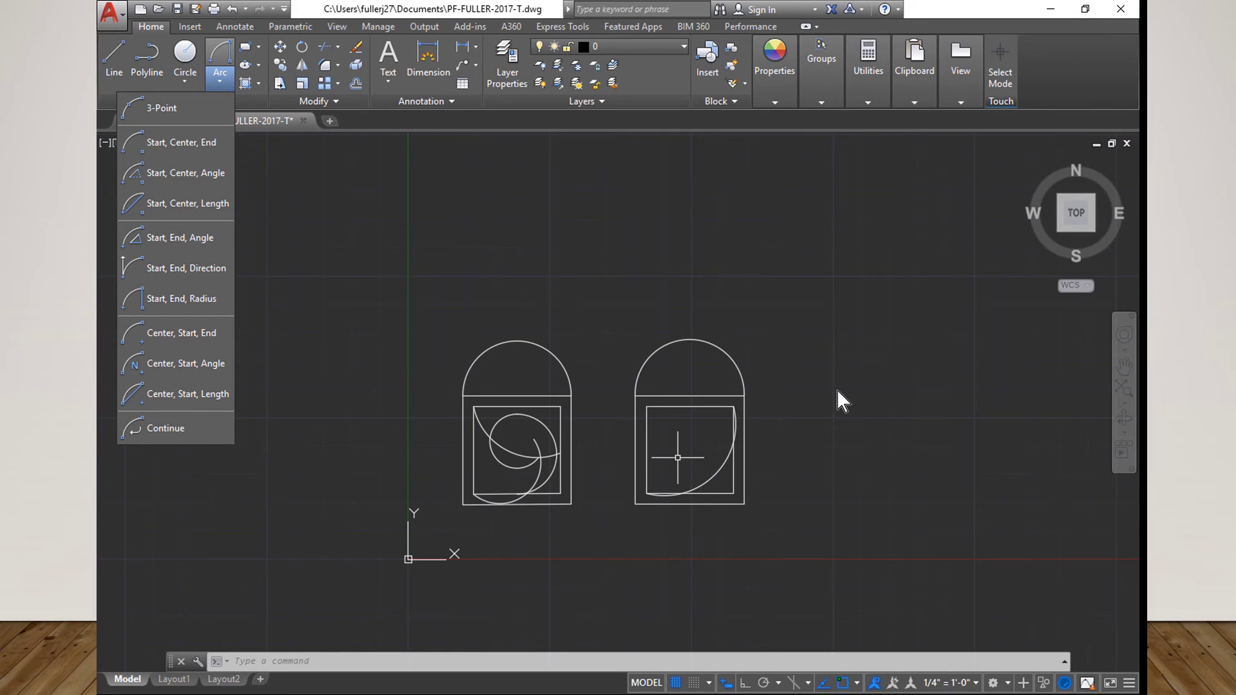
click(177, 333)
mouse_move(877, 469)
middle_down()
mouse_move(656, 303)
mouse_move(704, 284)
middle_up()
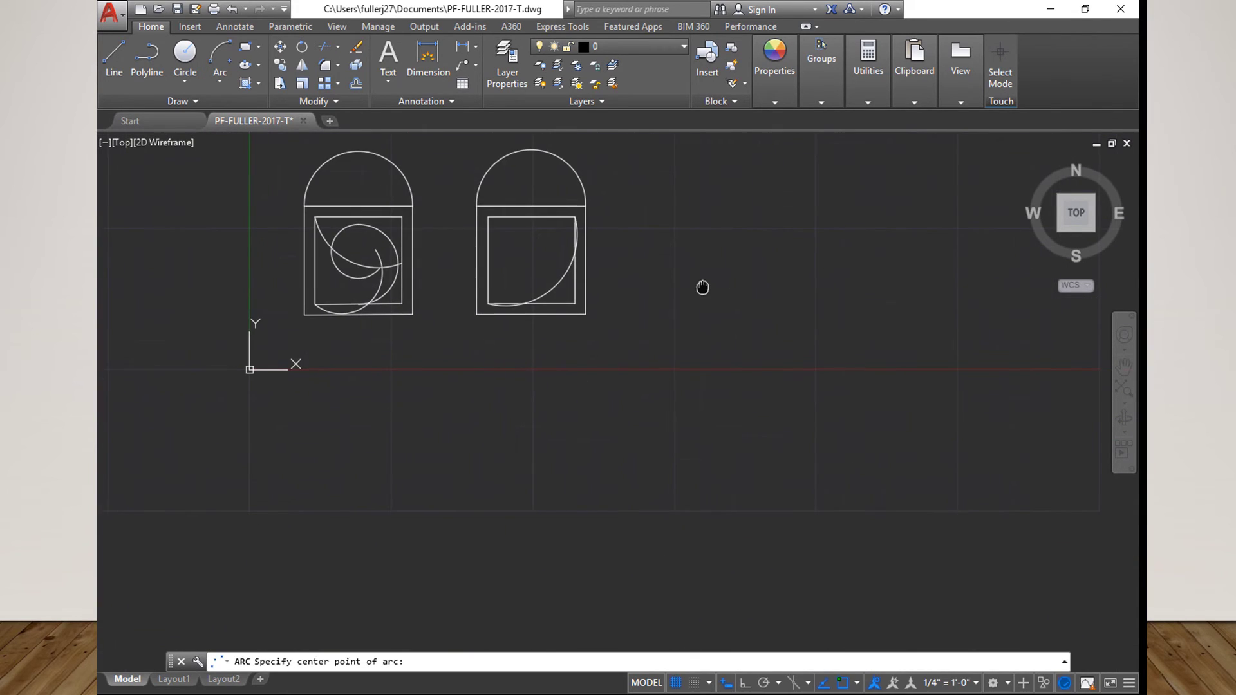
click(531, 261)
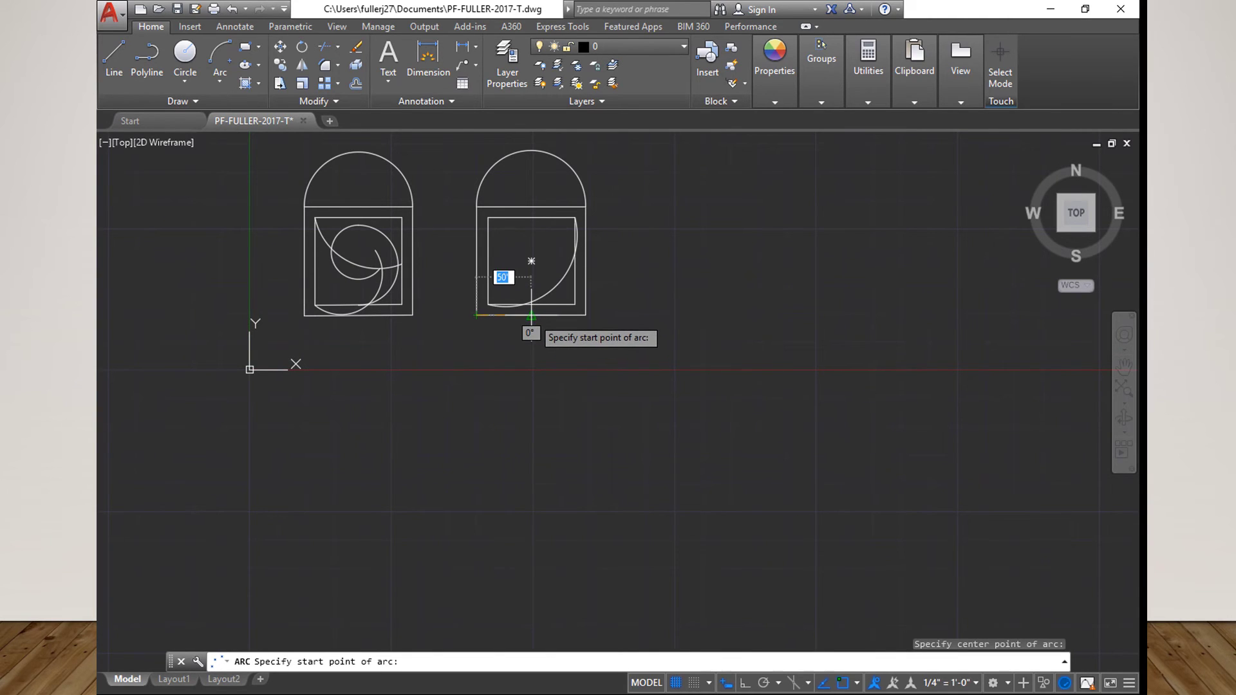
click(531, 315)
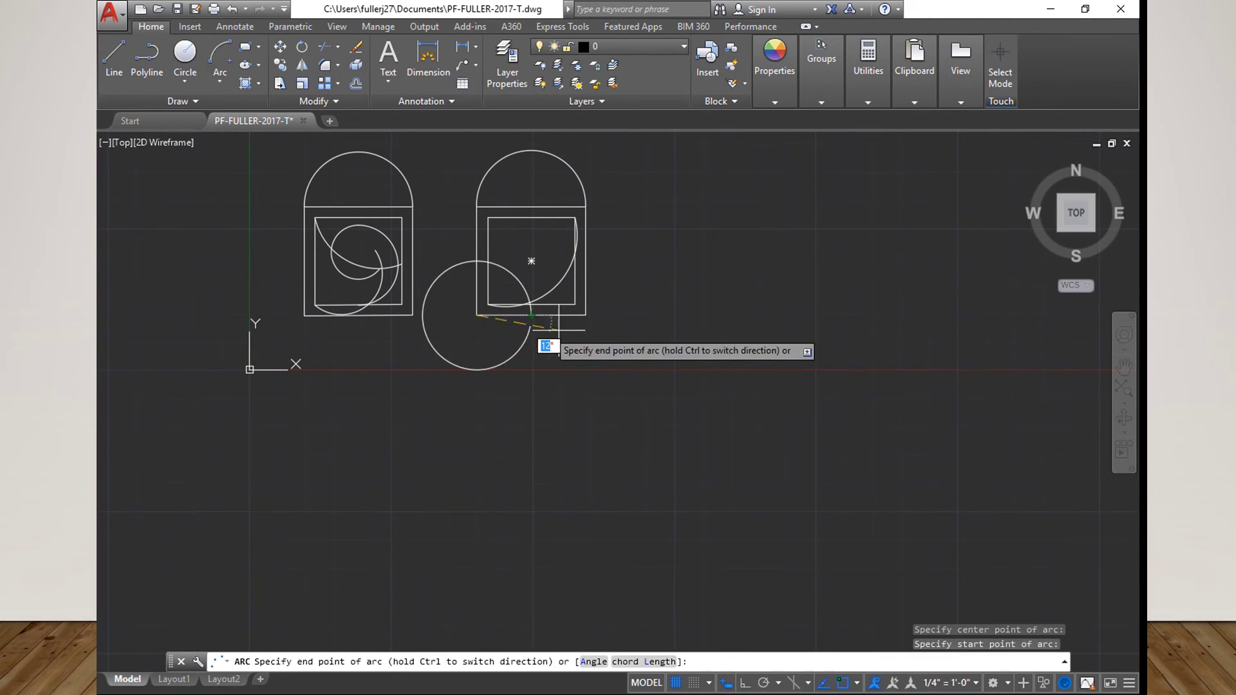
click(586, 316)
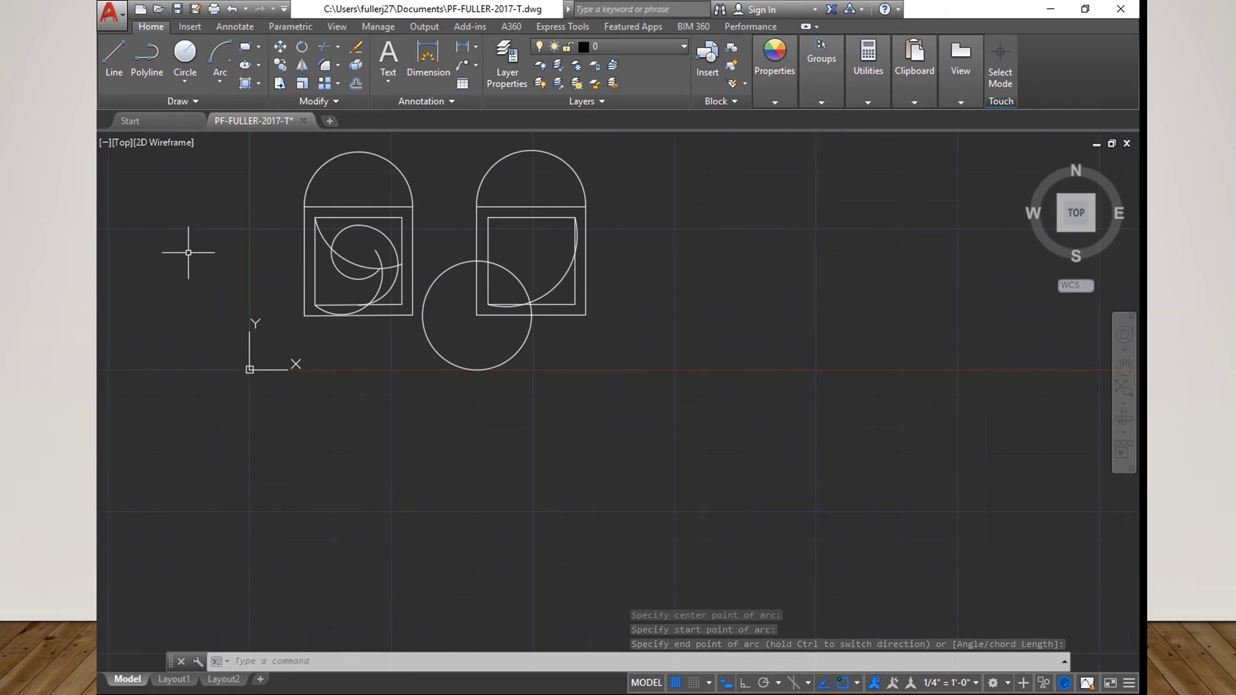
Delete the circular arc centred on the right outer square's bottom-left corner
click(211, 80)
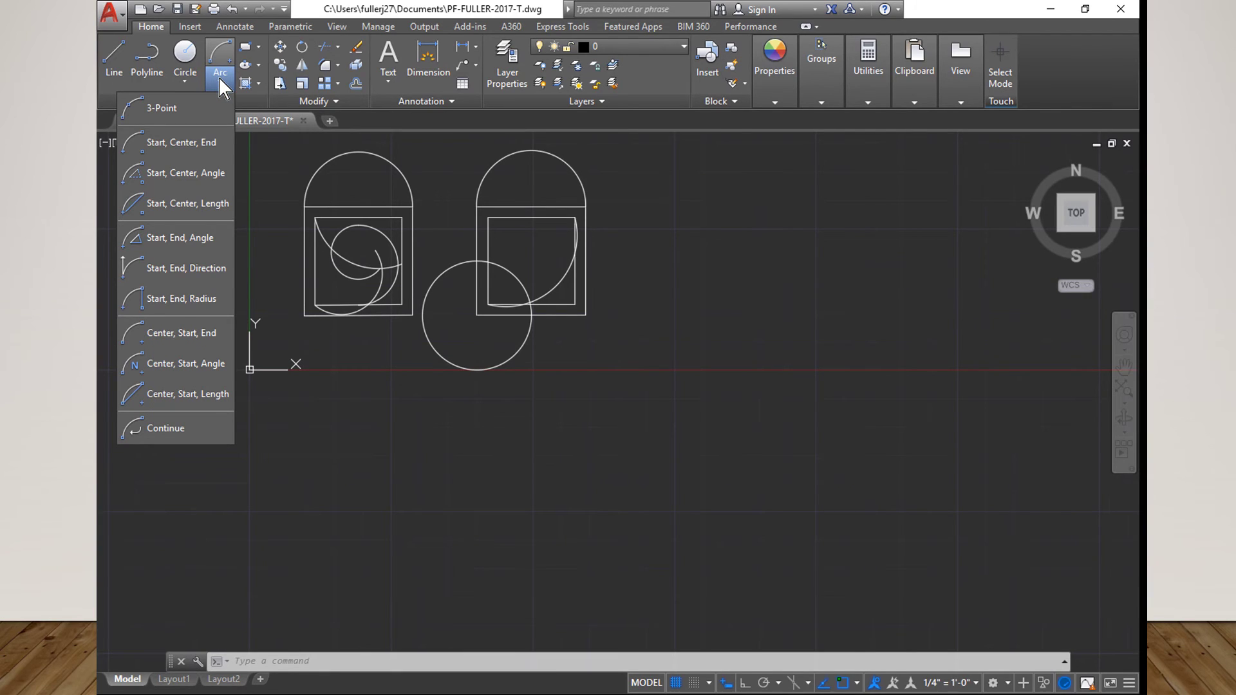
click(218, 77)
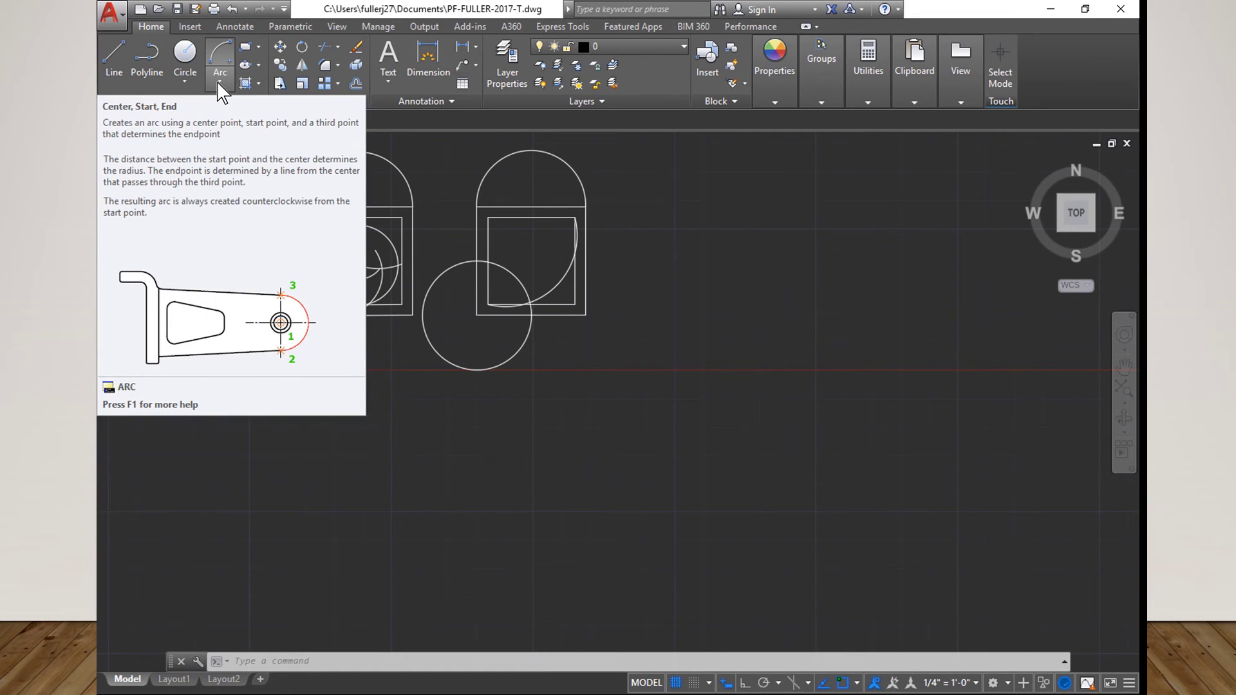
click(448, 274)
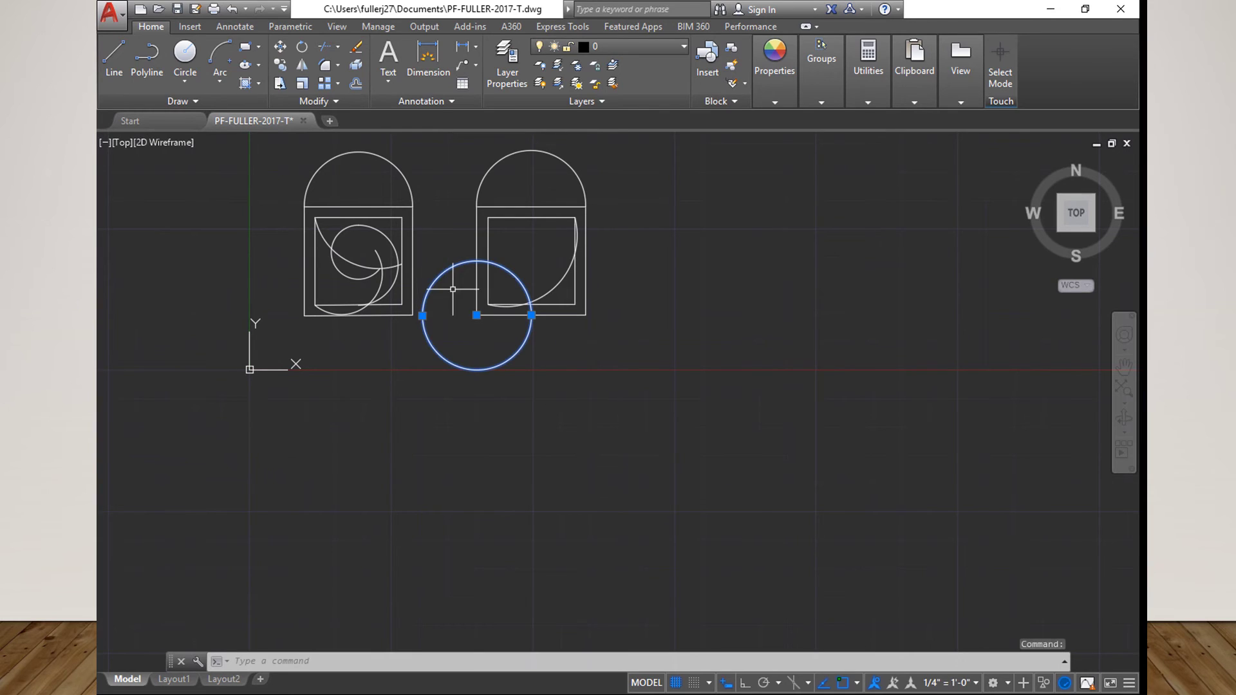
key(Delete)
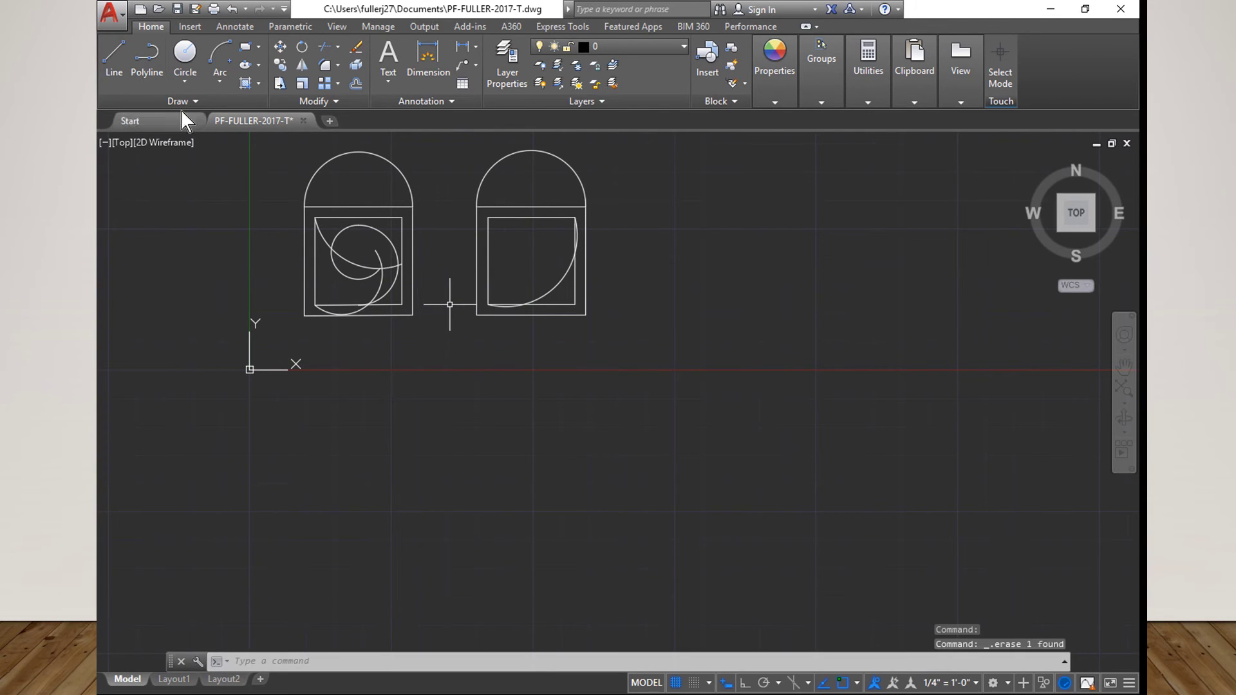
Draw a Center, Start, End arc centred on the right outer square's bottom midpoint, from its bottom-left corner to its bottom-right corner
click(222, 72)
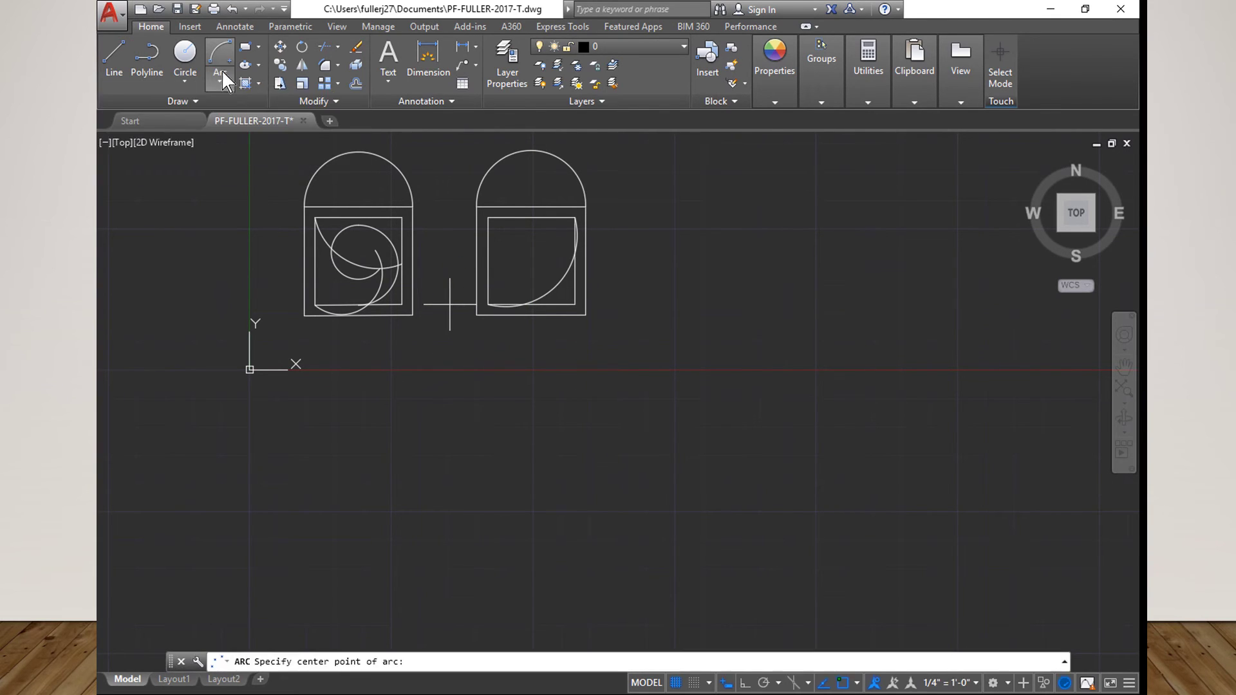
click(531, 315)
click(477, 316)
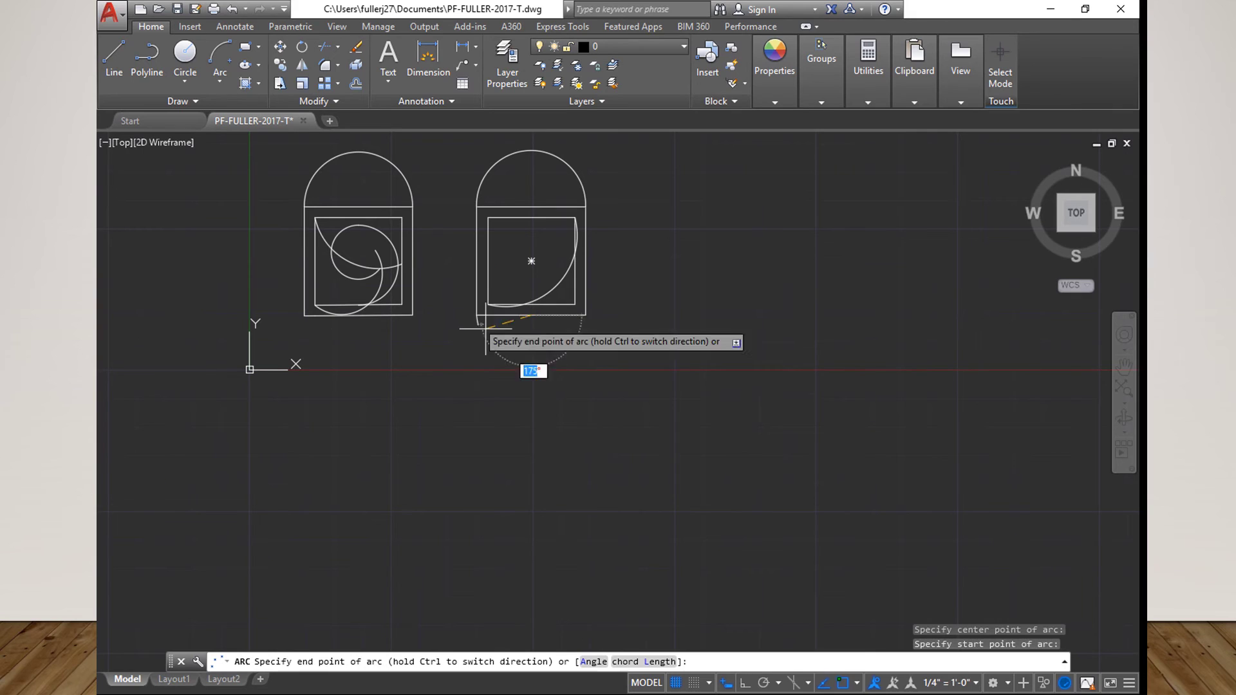
click(585, 315)
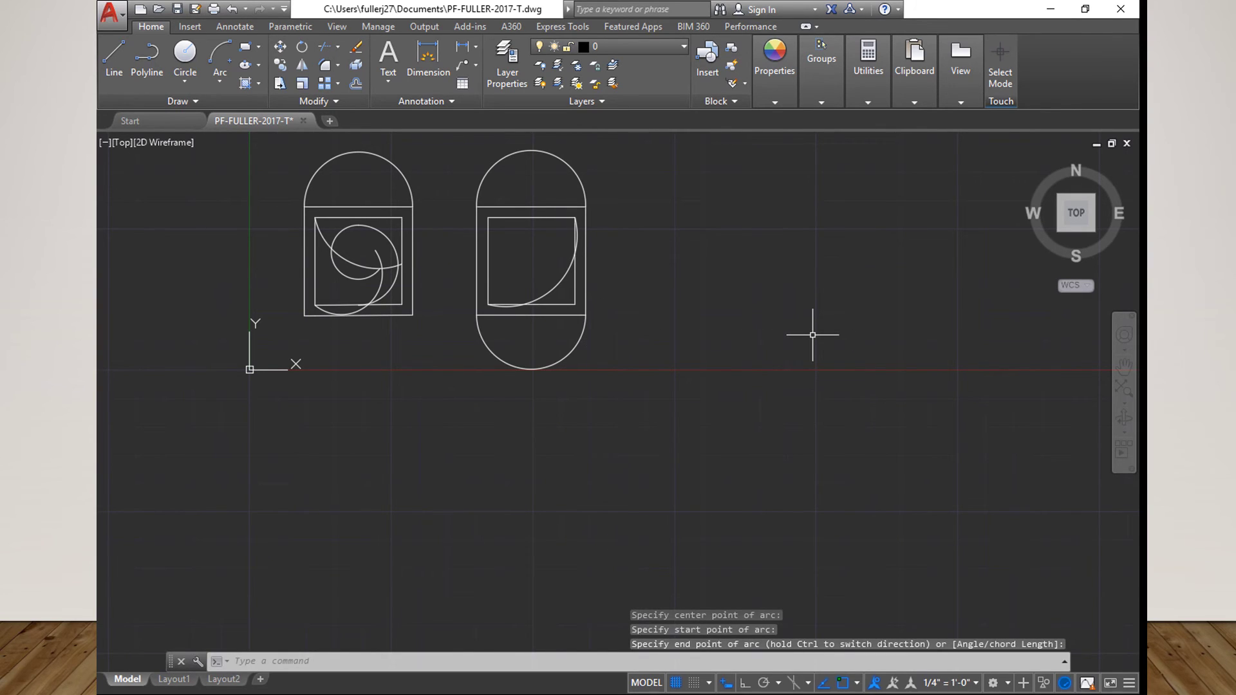
Draw a Center, Start, Angle arc centred on the right outer square's right-edge midpoint, starting at its bottom-right corner, picking the angle horizontally rightward
click(215, 88)
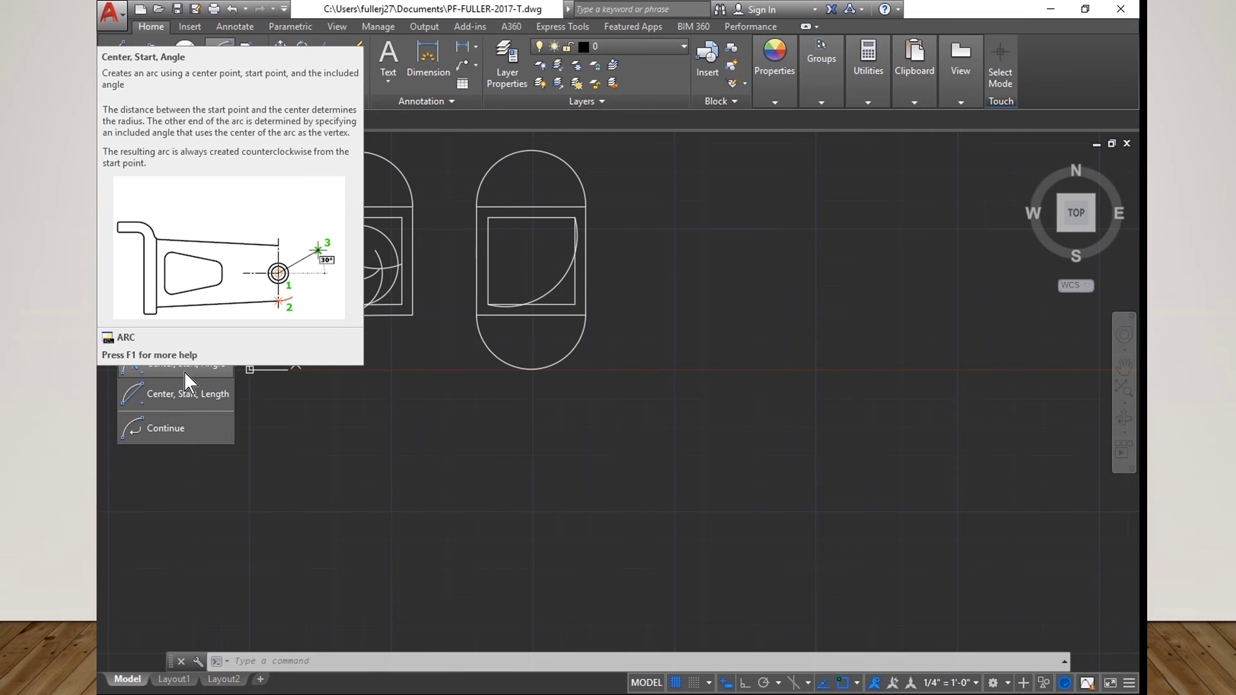
click(192, 371)
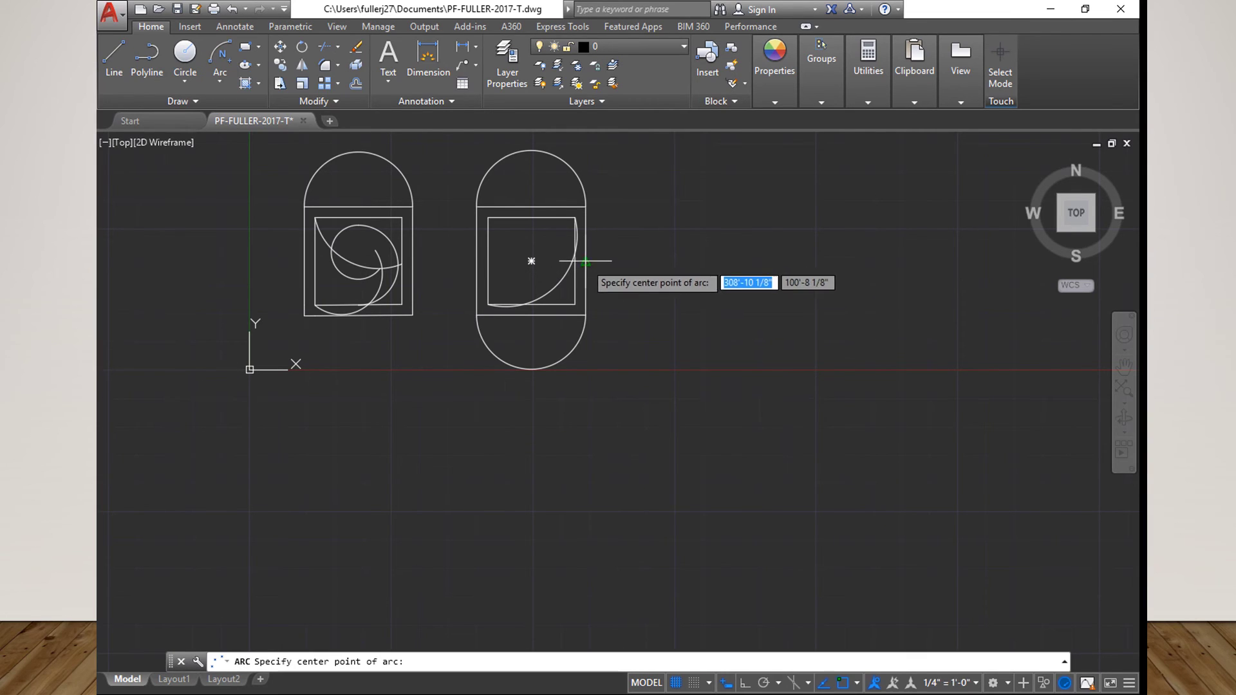
click(586, 261)
click(586, 315)
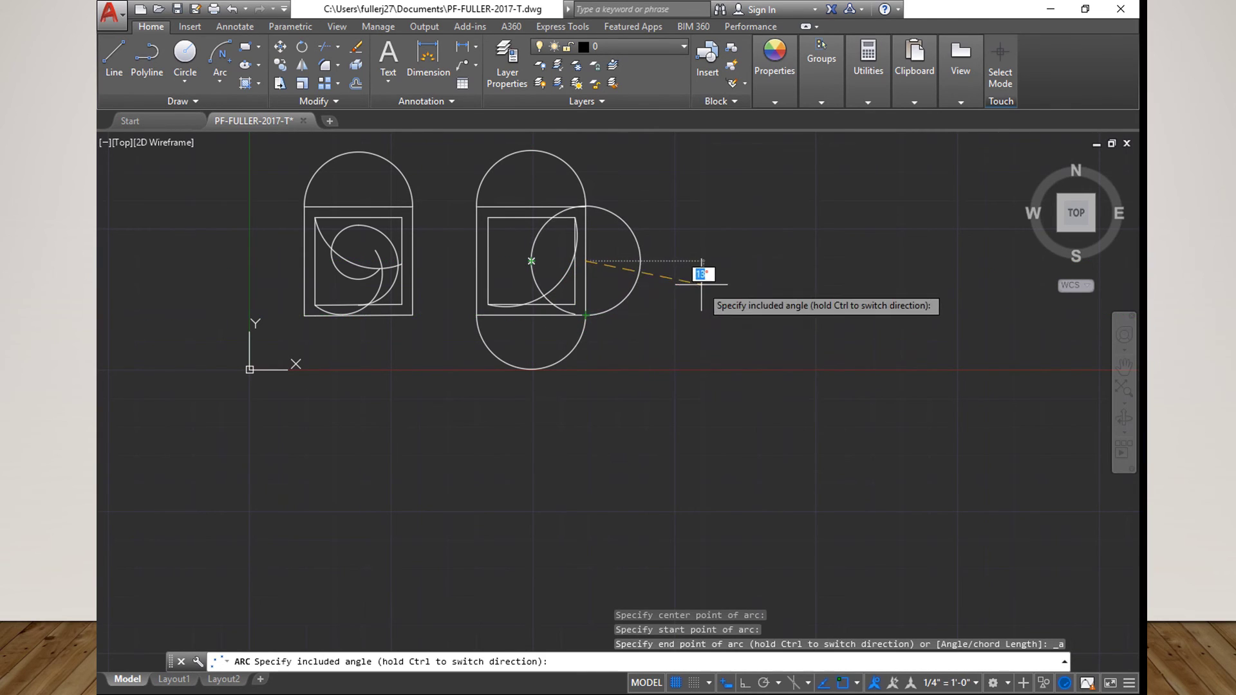
click(705, 261)
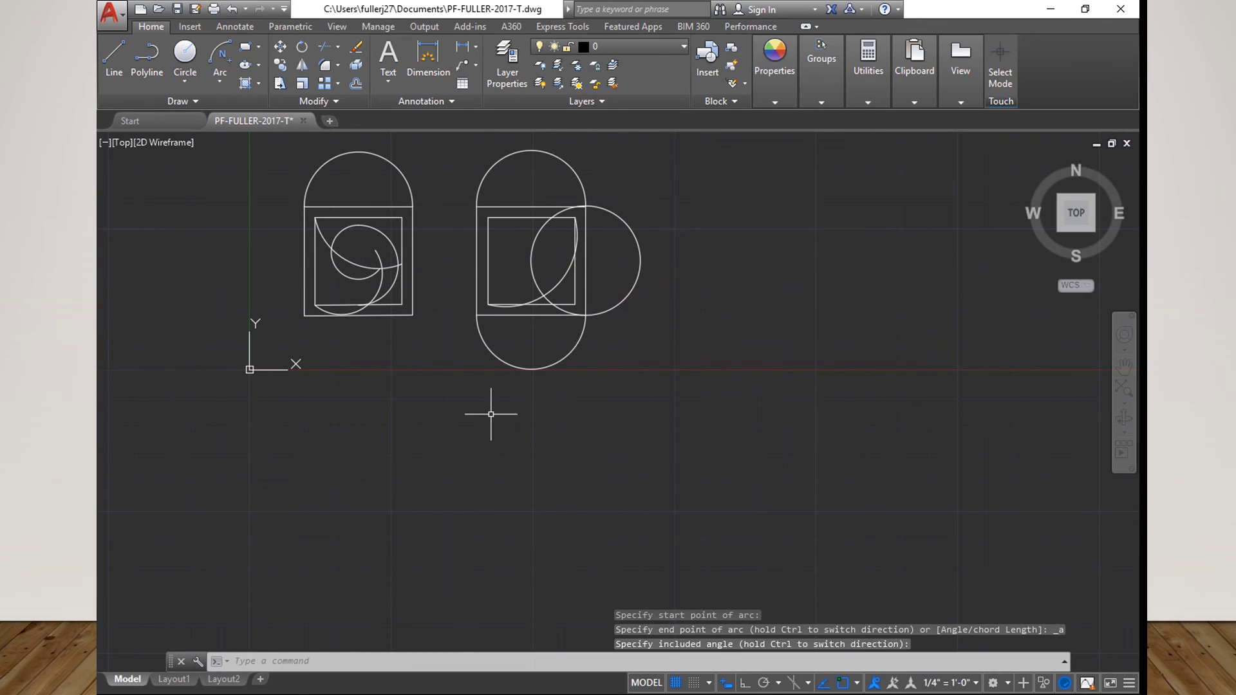
click(215, 88)
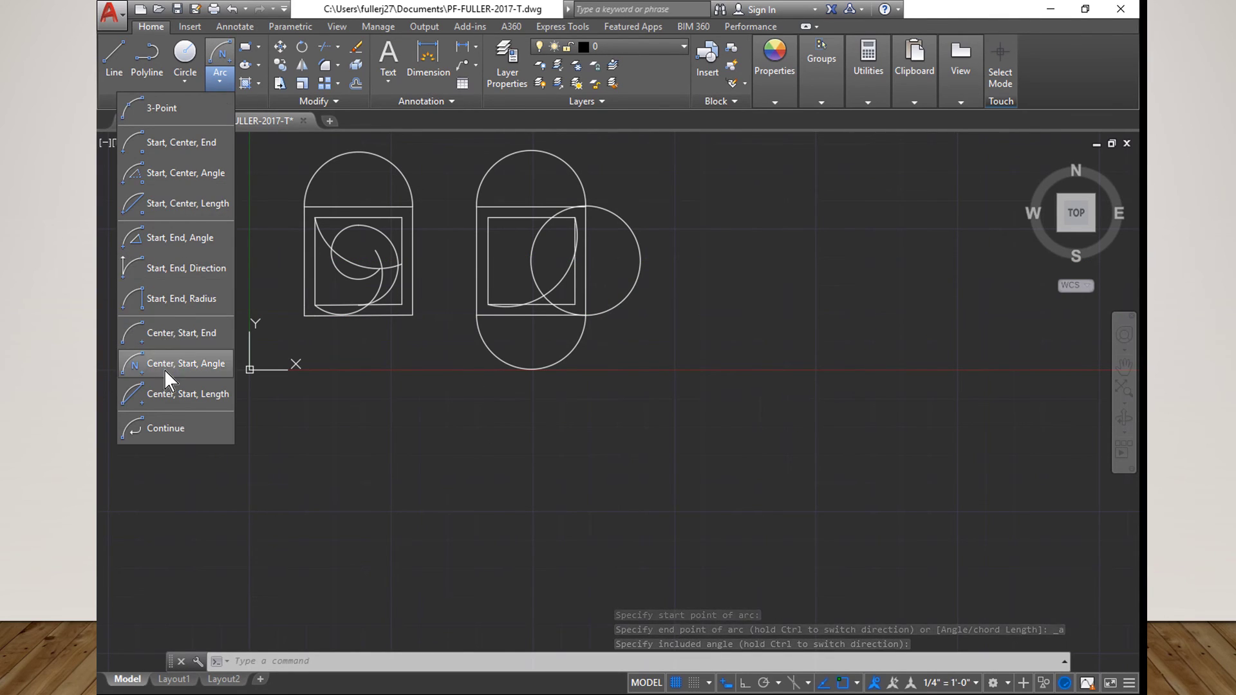
click(166, 391)
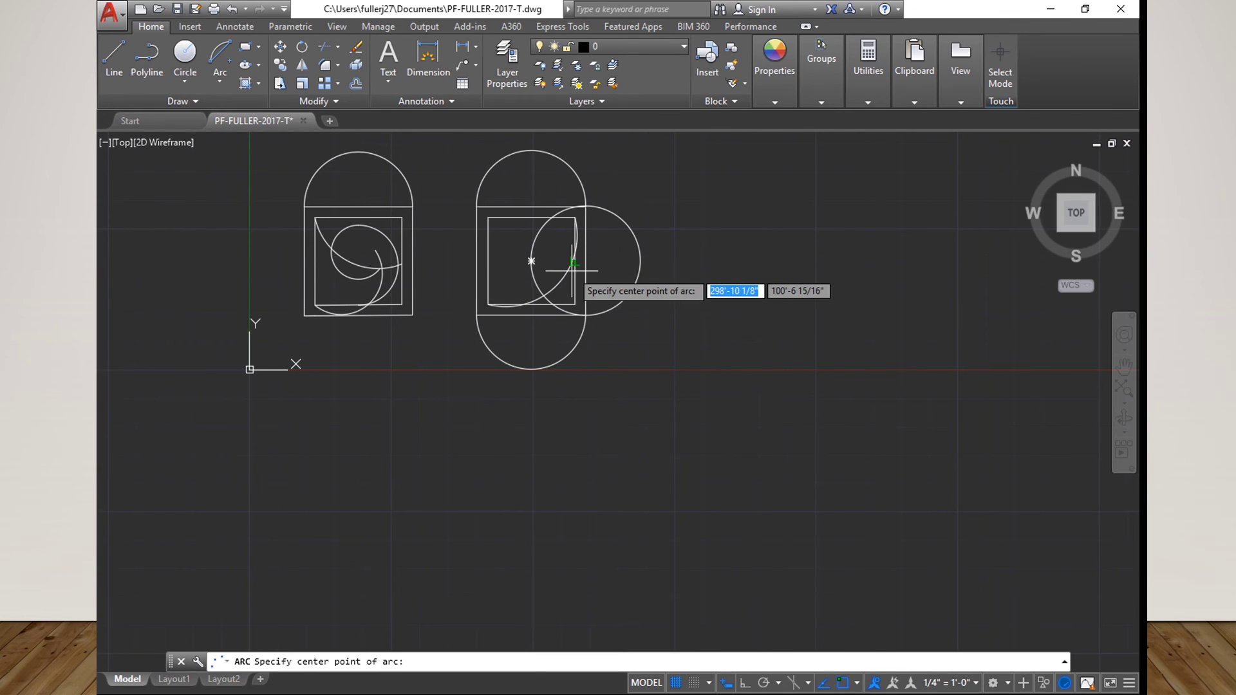
click(530, 261)
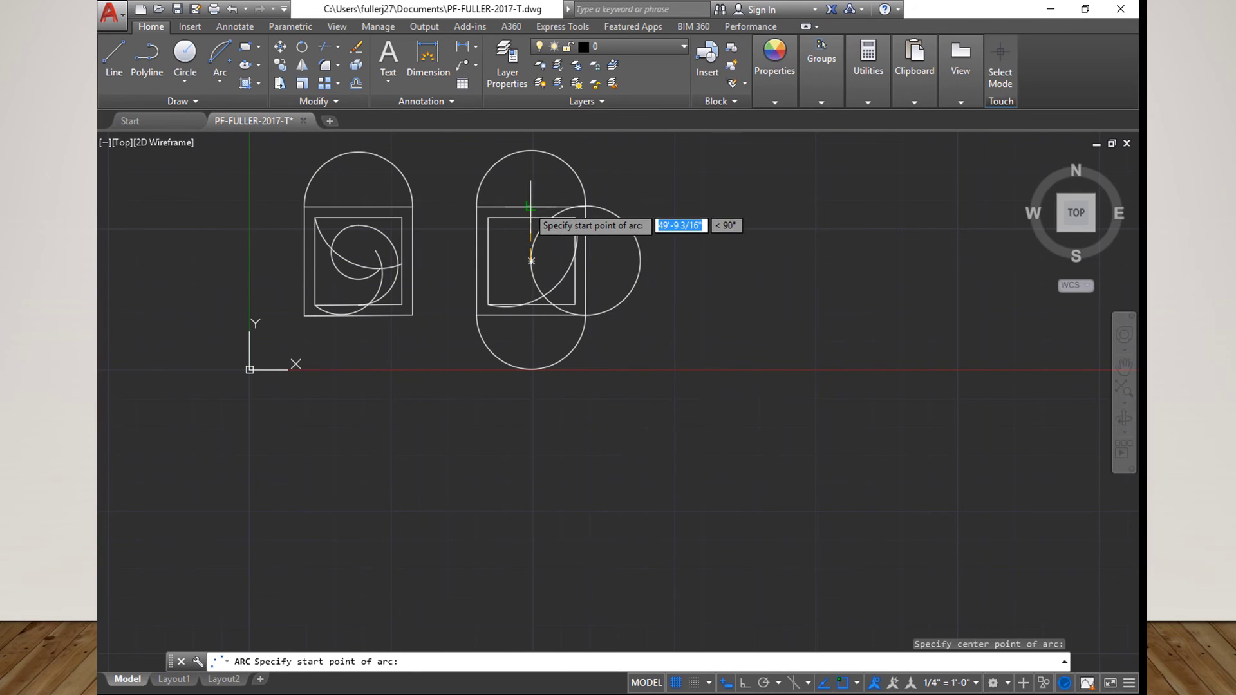
click(531, 261)
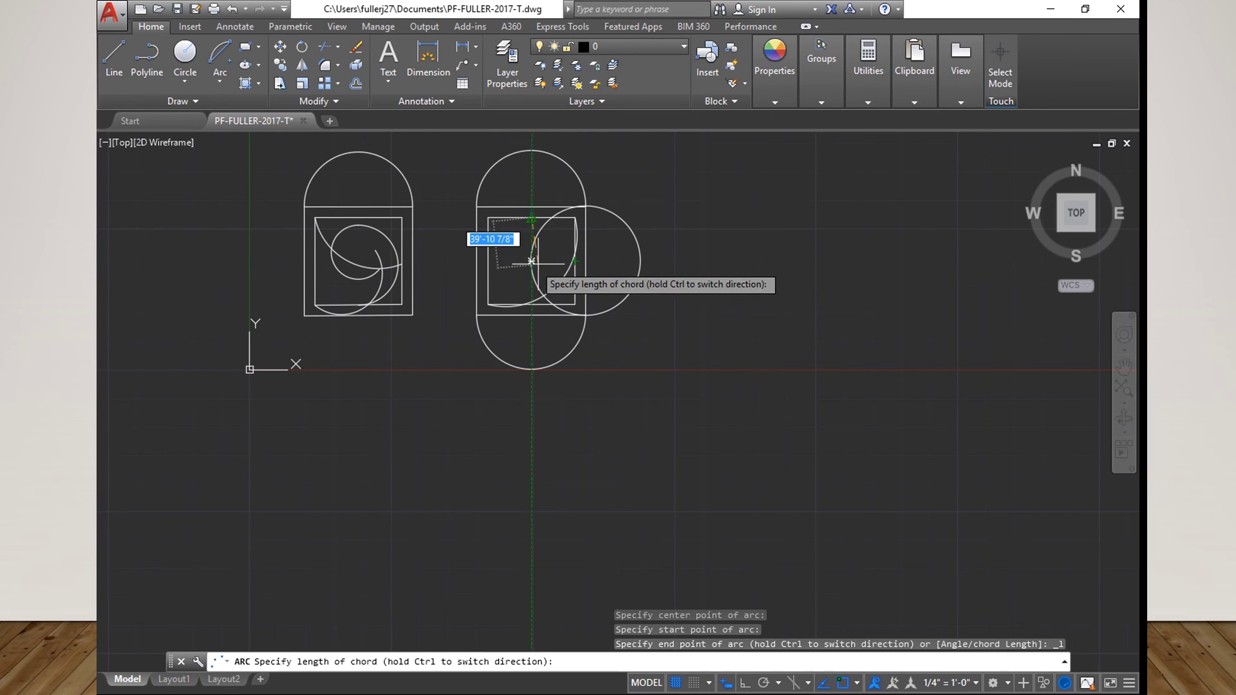
key(Escape)
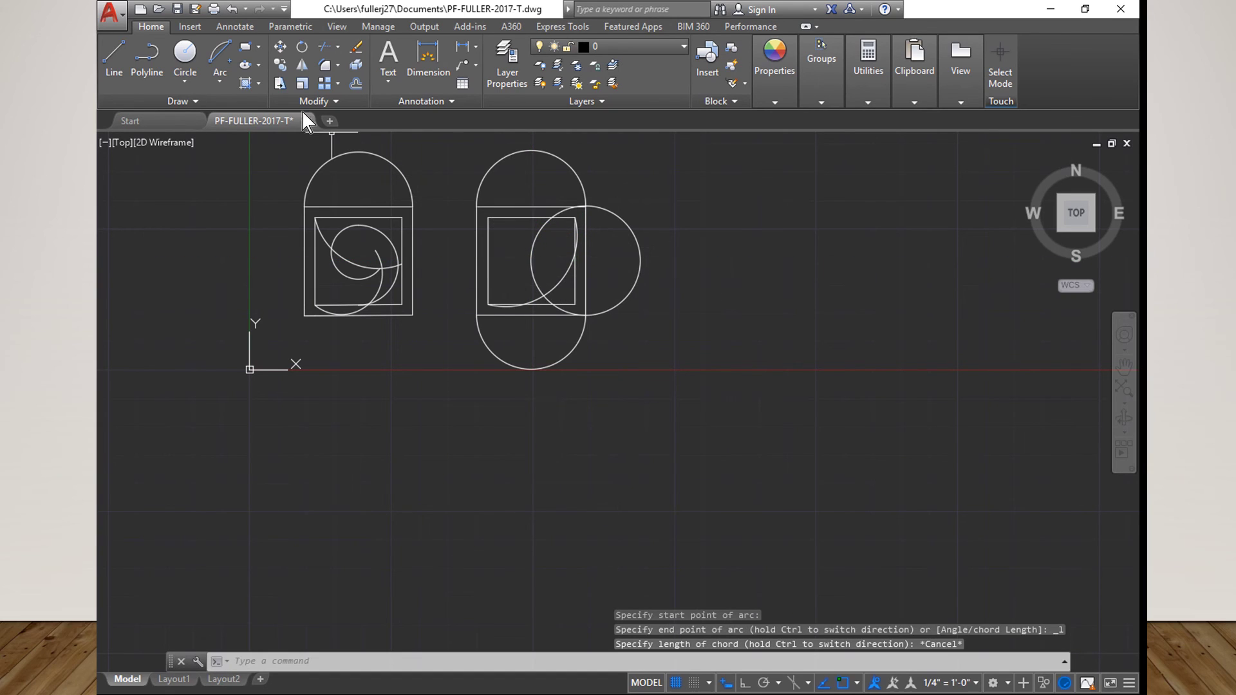
click(216, 49)
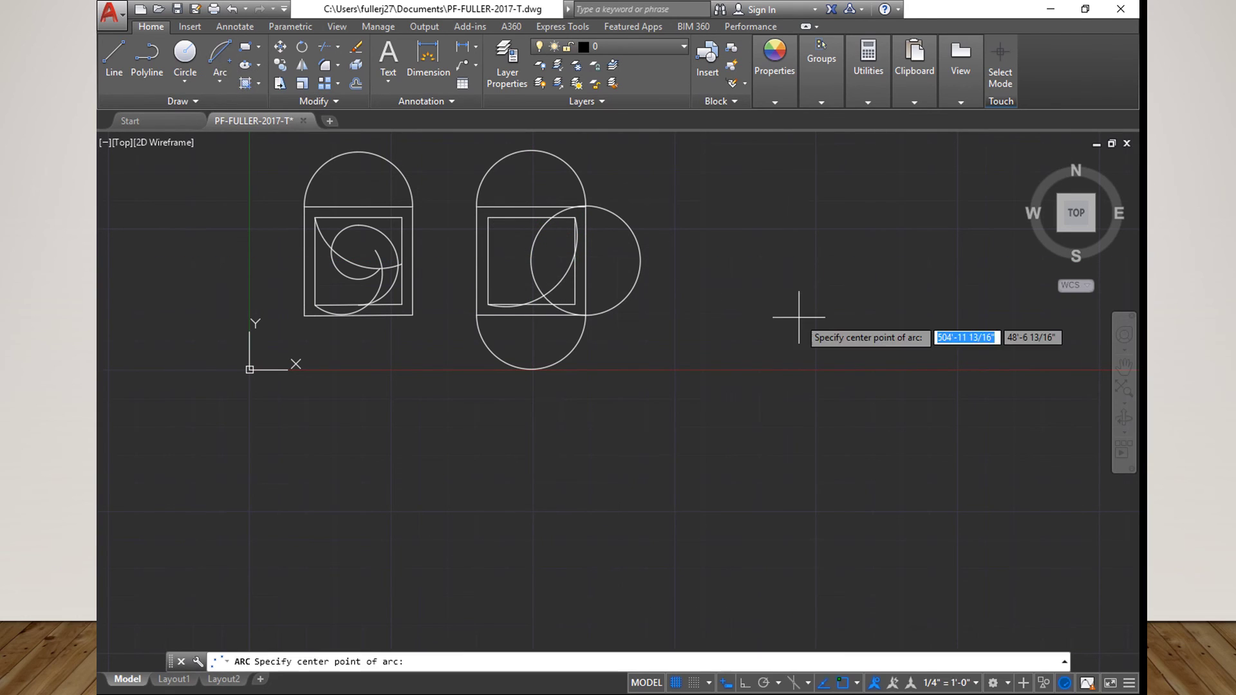
click(733, 232)
click(661, 233)
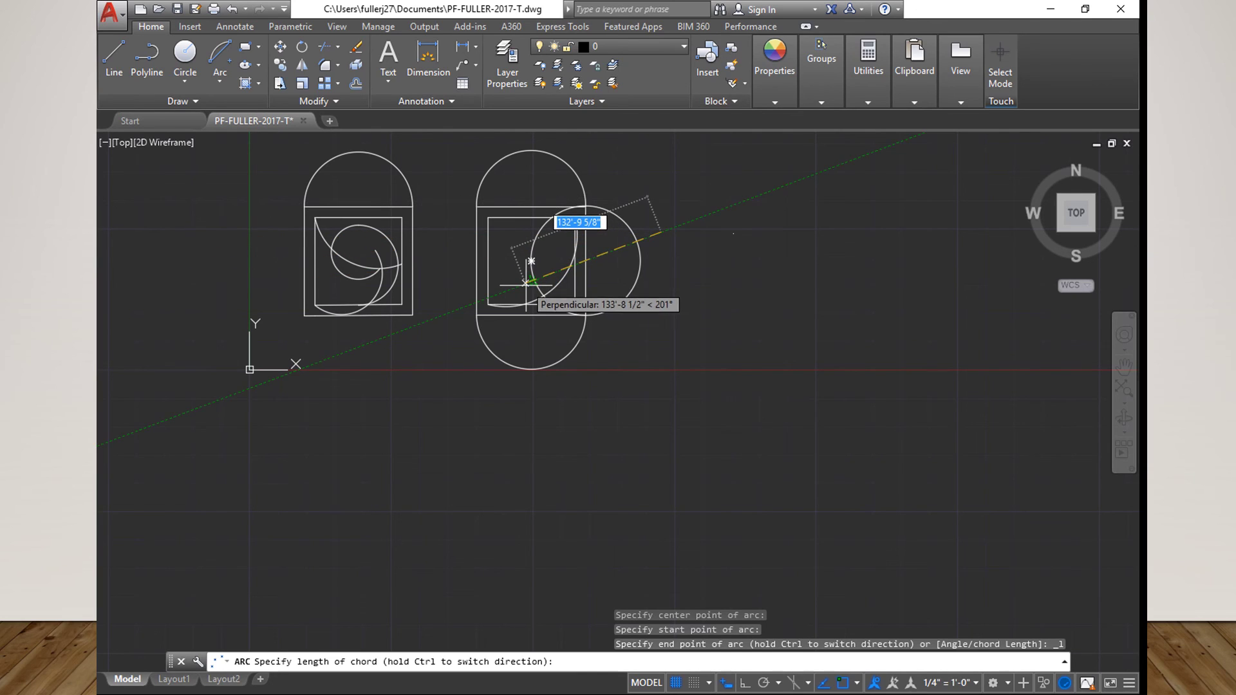
key(Escape)
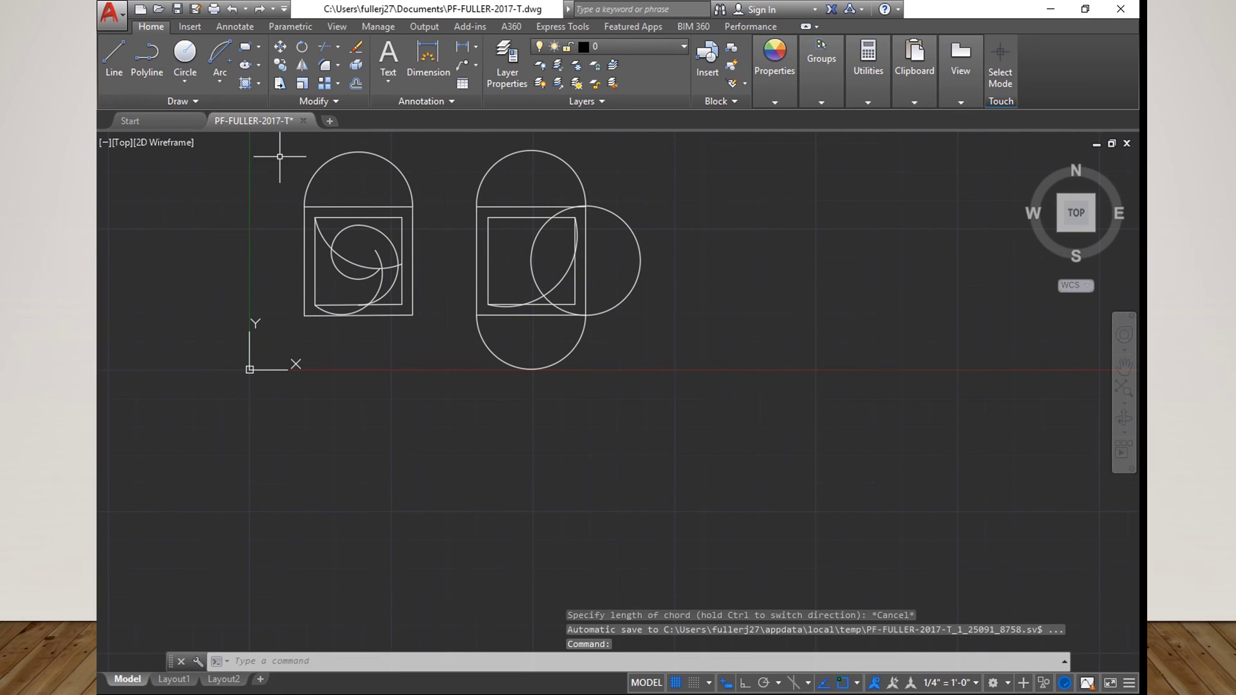
Draw a Continue arc tangent to the last arc at the right outer square's bottom-right corner, ending freehand inside the lower semicircle
click(218, 78)
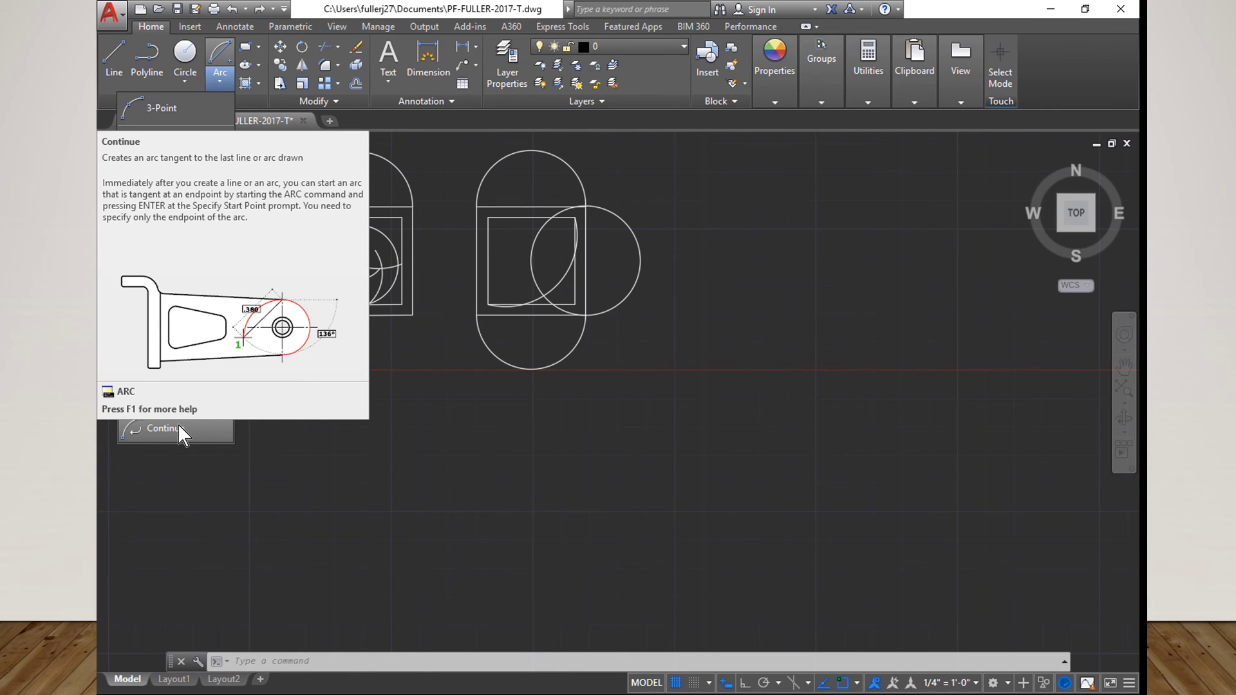
click(181, 432)
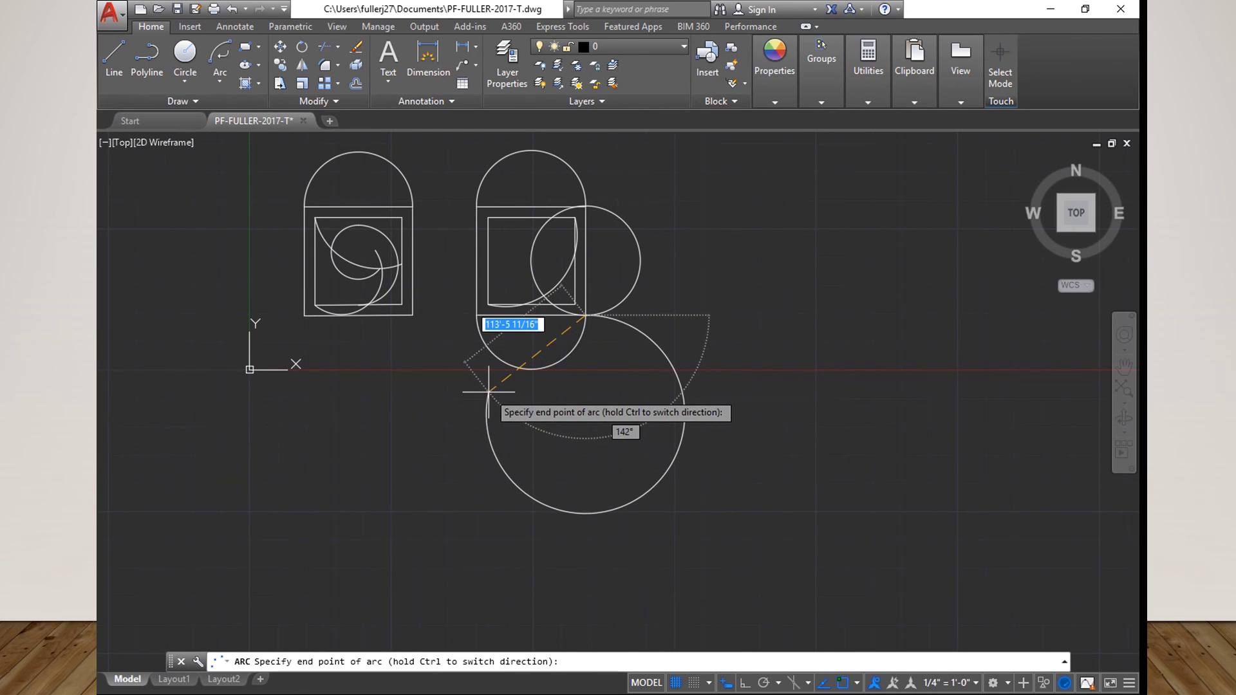
click(522, 336)
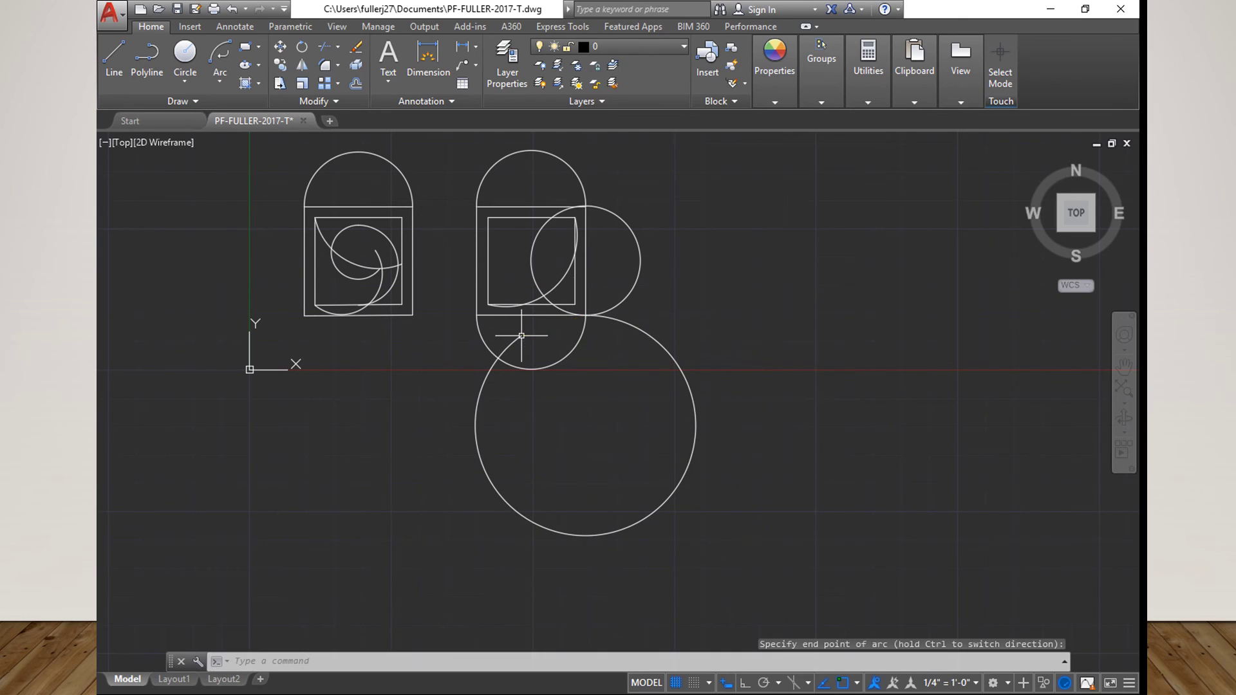